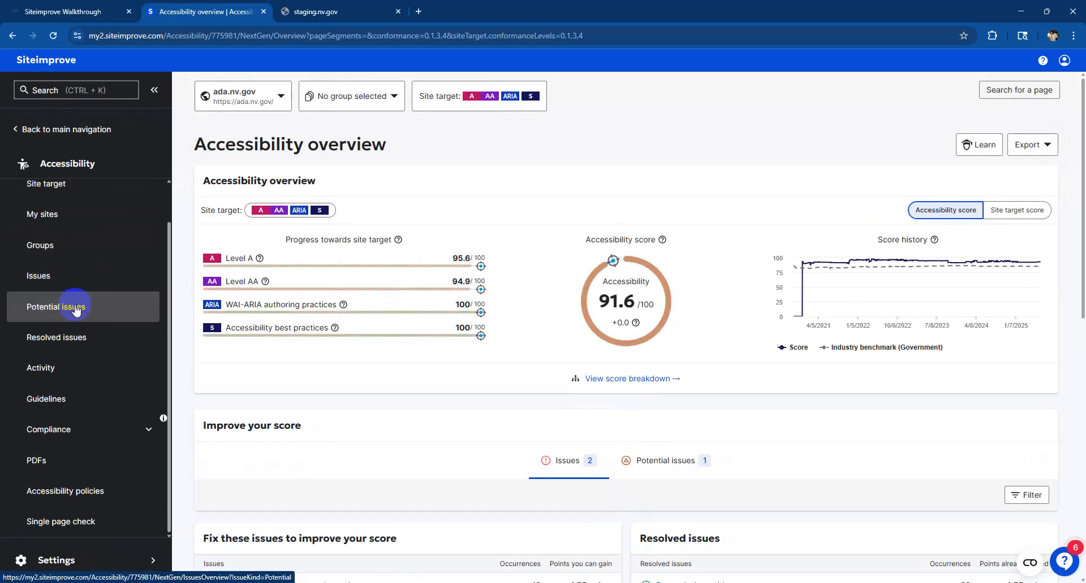
View the resolved accessibility issues for ada.nv.gov and open the list of accessibility-tested PDFs.
{"action": "scroll", "coordinate": [74, 283], "scroll_direction": "up", "scroll_amount": 1}
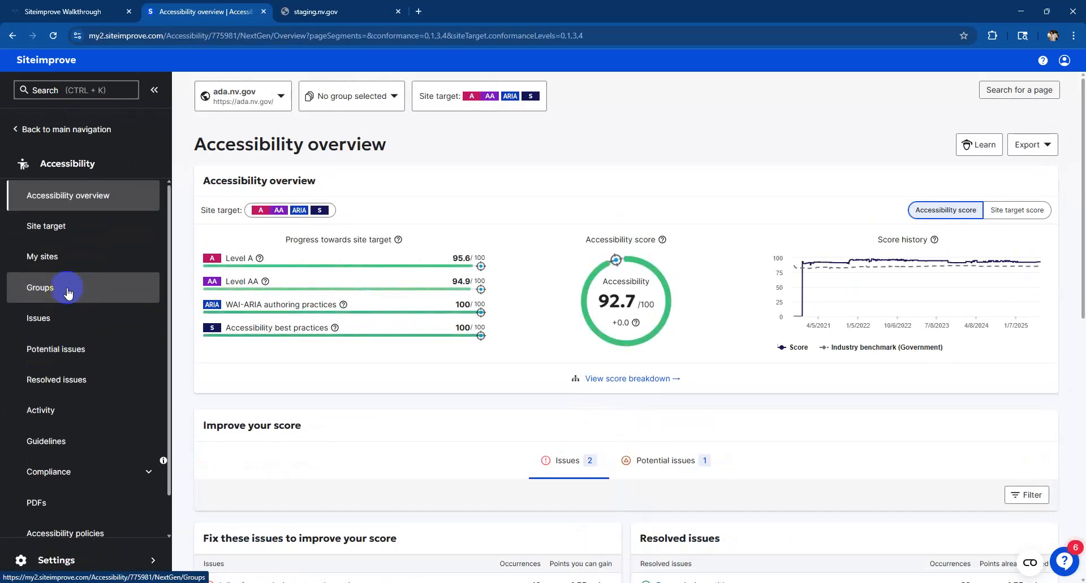
{"action": "scroll", "coordinate": [72, 294], "scroll_direction": "down", "scroll_amount": 1}
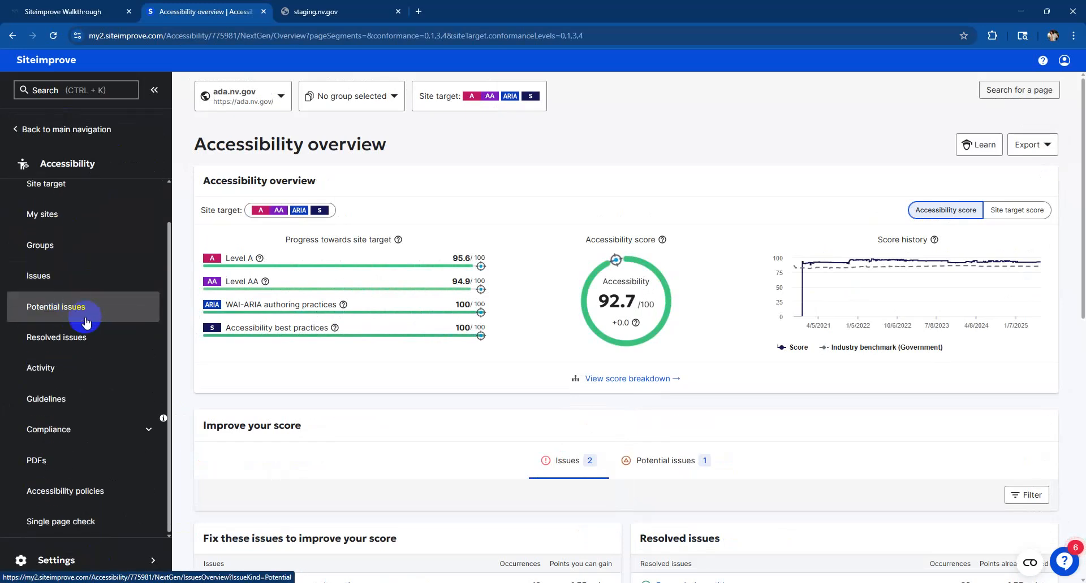
{"action": "left_click", "coordinate": [110, 339]}
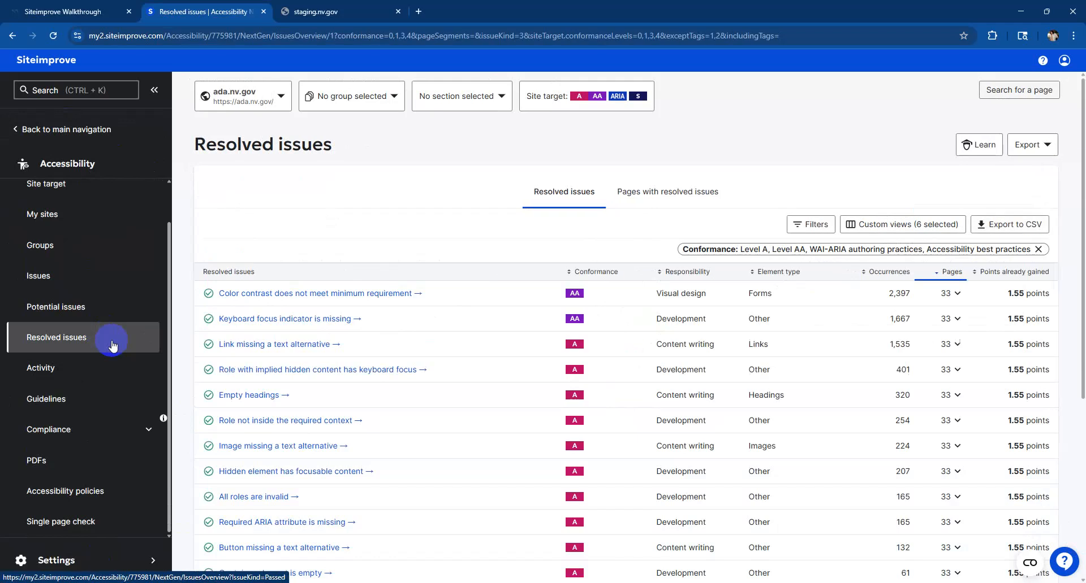
{"action": "left_click", "coordinate": [103, 467]}
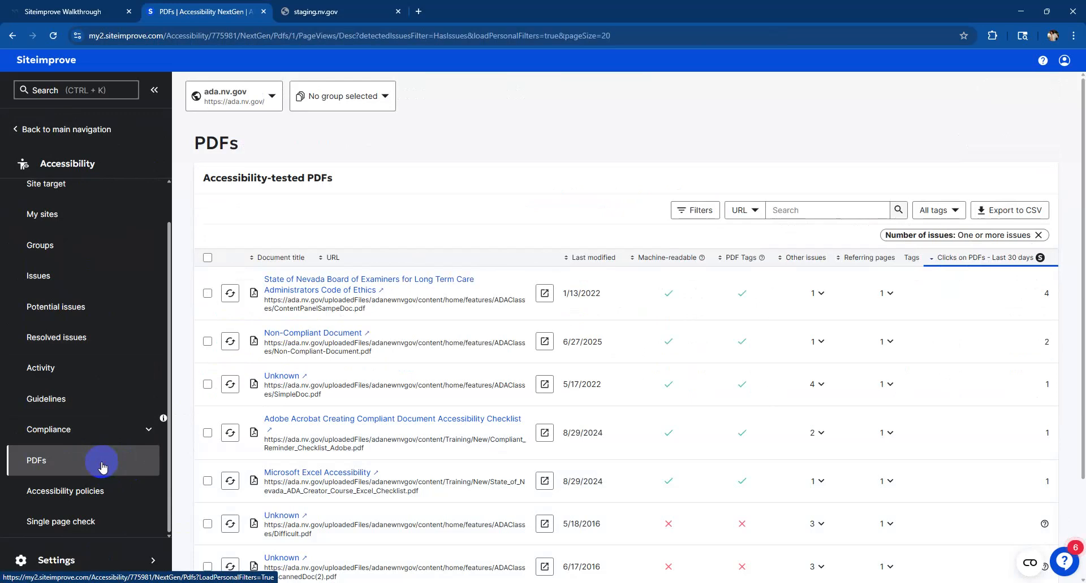
Clear the number-of-issues filter on the PDF list and reapply it as One or more issues.
{"action": "left_click", "coordinate": [1037, 235]}
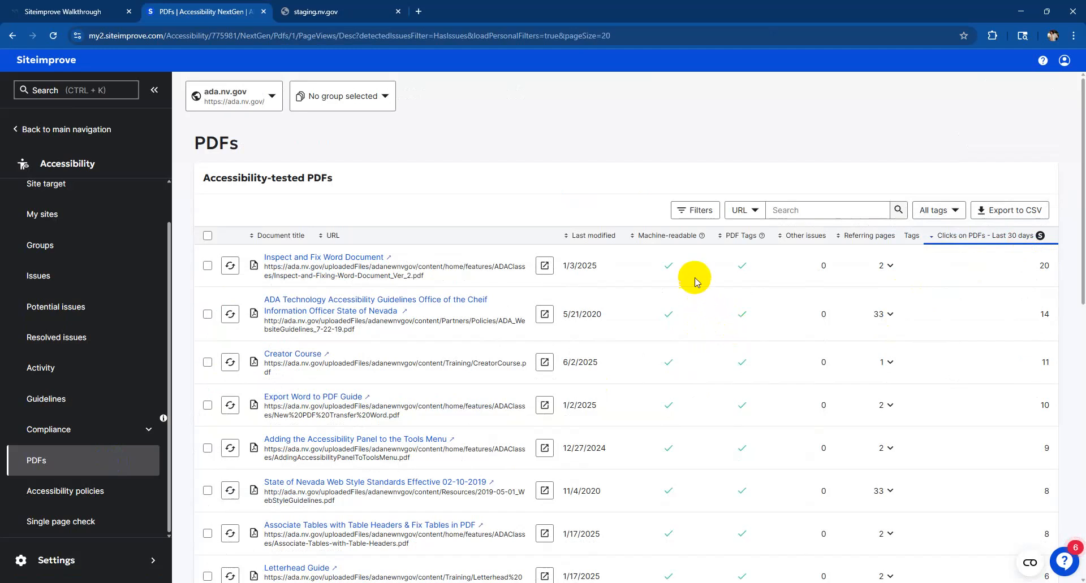
{"action": "left_click", "coordinate": [701, 236]}
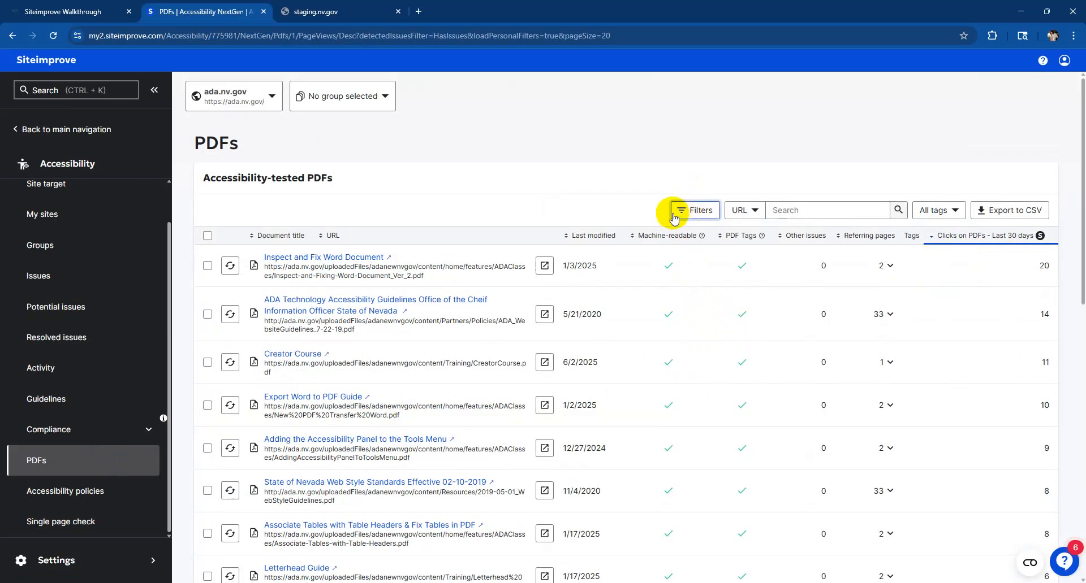
{"action": "left_click", "coordinate": [678, 219]}
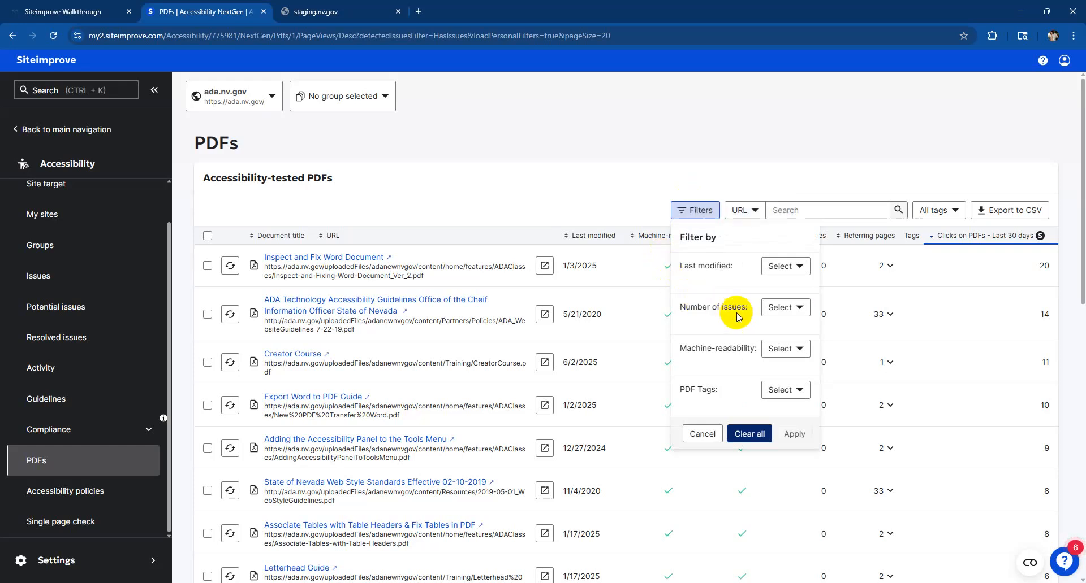
{"action": "left_click", "coordinate": [782, 308]}
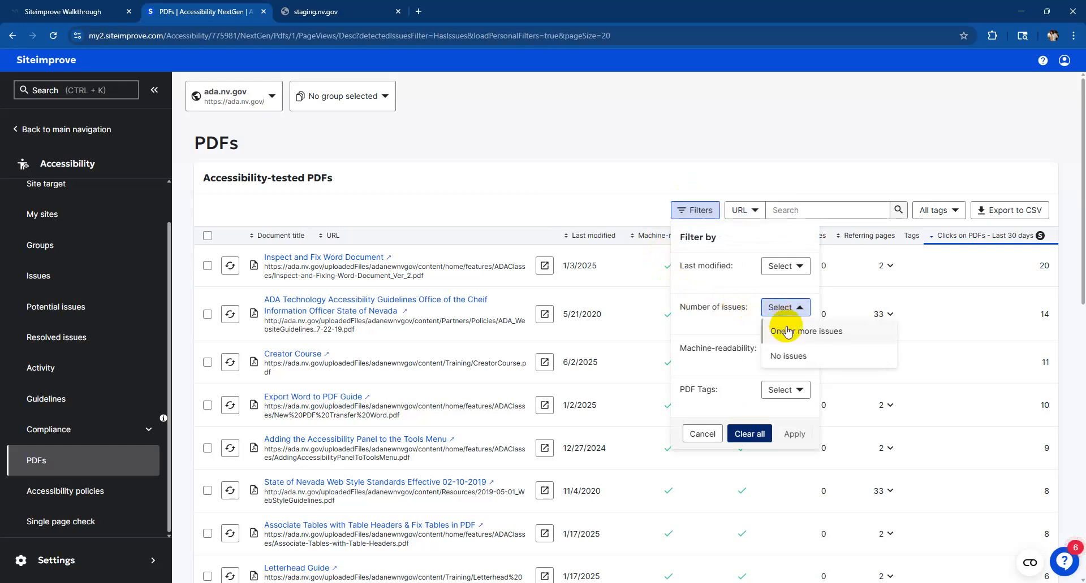
{"action": "left_click", "coordinate": [785, 330]}
{"action": "left_click", "coordinate": [849, 434]}
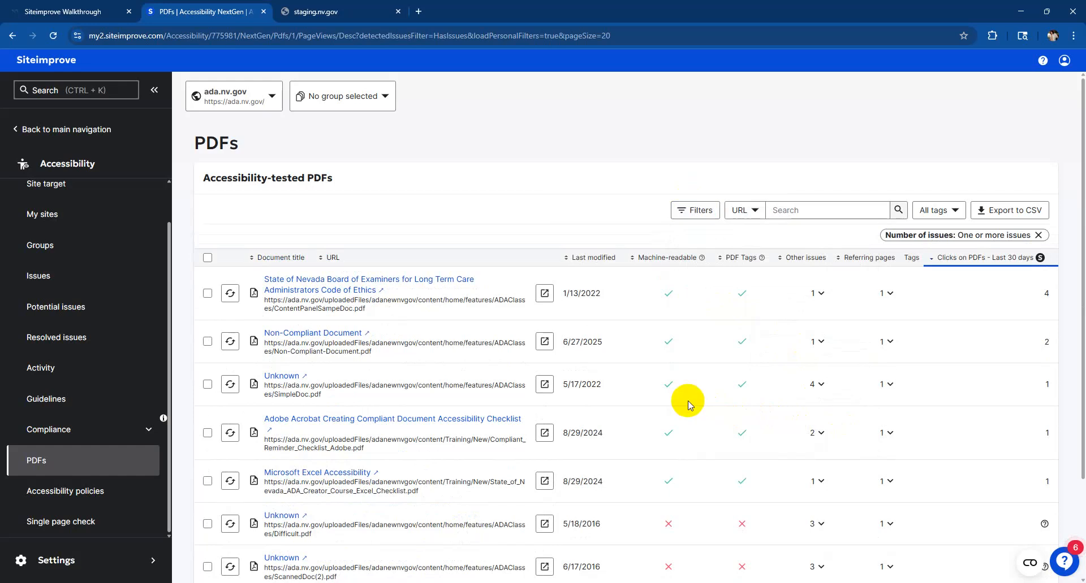
Examine the other issues and fix guidance for the State of Nevada Board of Examiners Code of Ethics PDF, and collapse the details.
{"action": "left_click", "coordinate": [799, 307]}
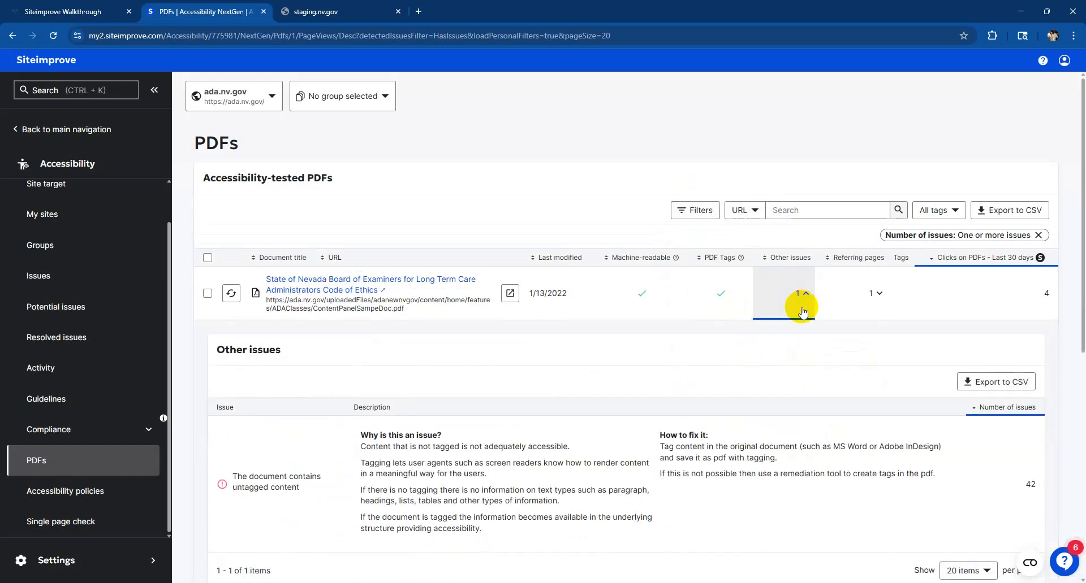
{"action": "scroll", "coordinate": [800, 308], "scroll_direction": "down", "scroll_amount": 1}
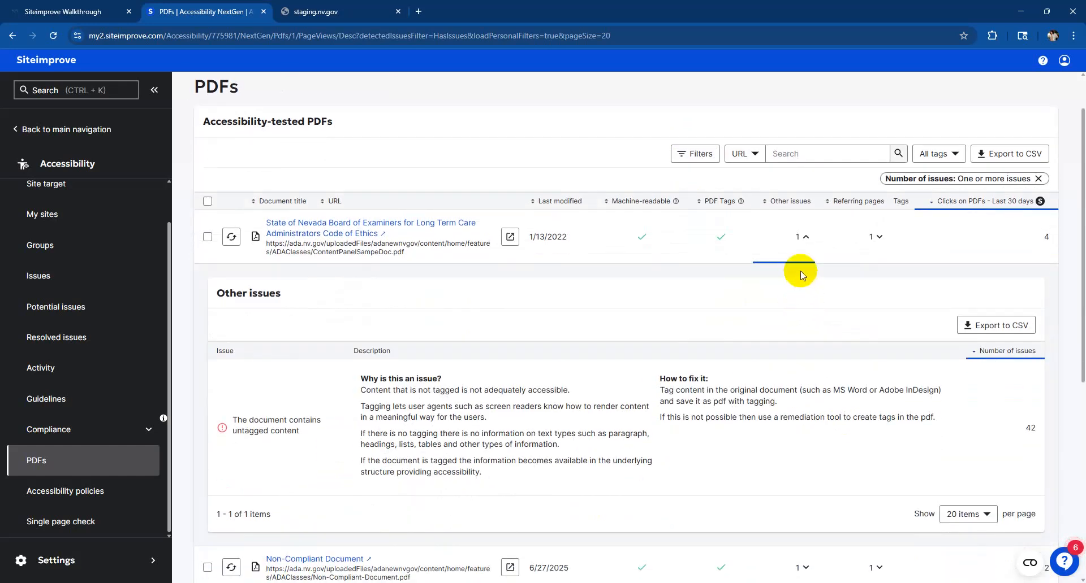
{"action": "scroll", "coordinate": [305, 371], "scroll_direction": "down", "scroll_amount": 1}
{"action": "left_click_drag", "start_coordinate": [298, 377], "coordinate": [235, 366]}
{"action": "left_click", "coordinate": [306, 379]}
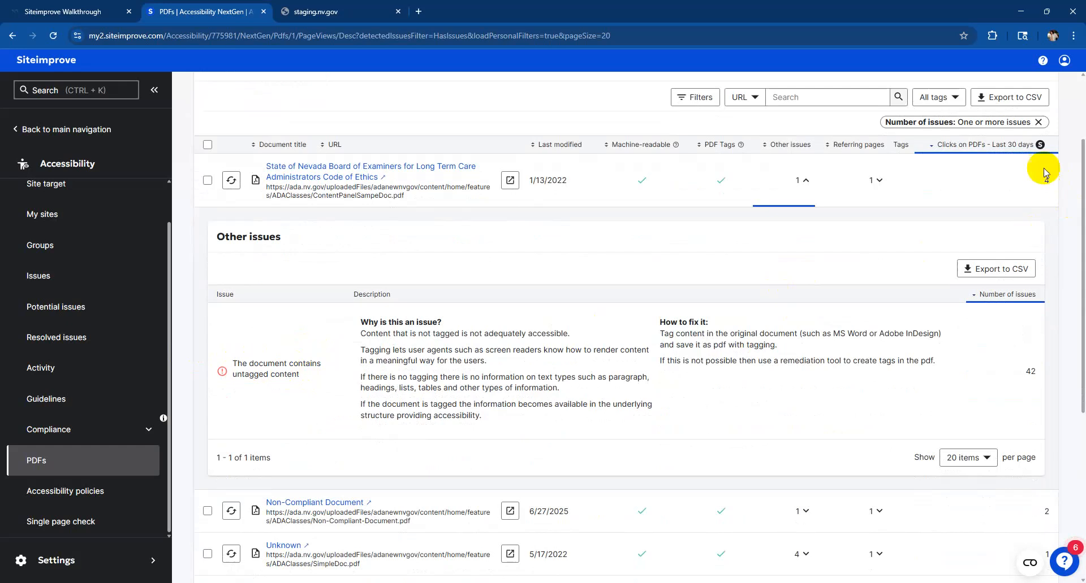
{"action": "left_click", "coordinate": [857, 202]}
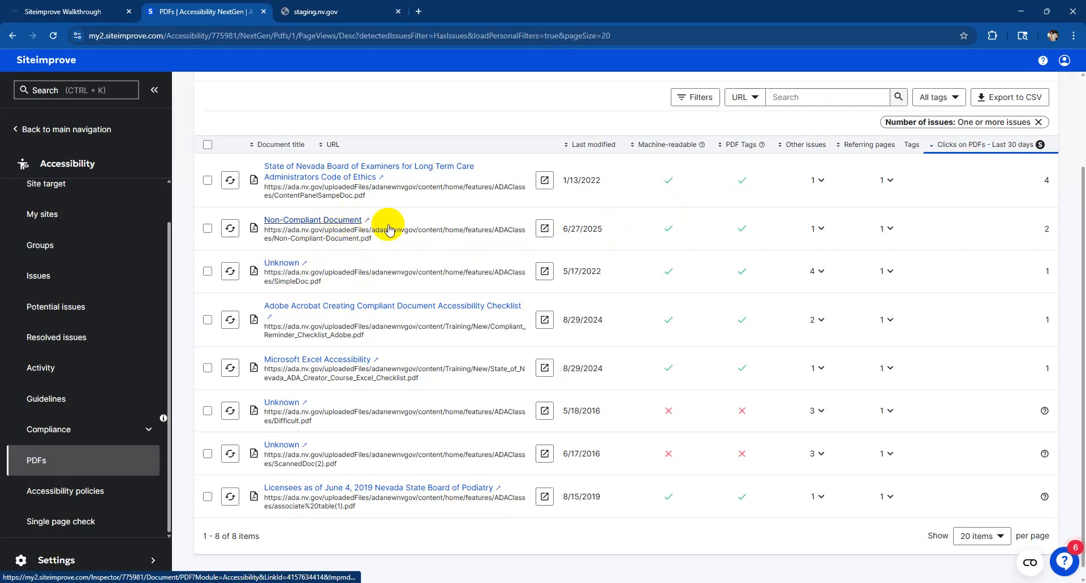
Copy the Non-Compliant Document PDF's URL, paste it into a new Notepad document, and move that window aside.
{"action": "scroll", "coordinate": [362, 238], "scroll_direction": "up", "scroll_amount": 1}
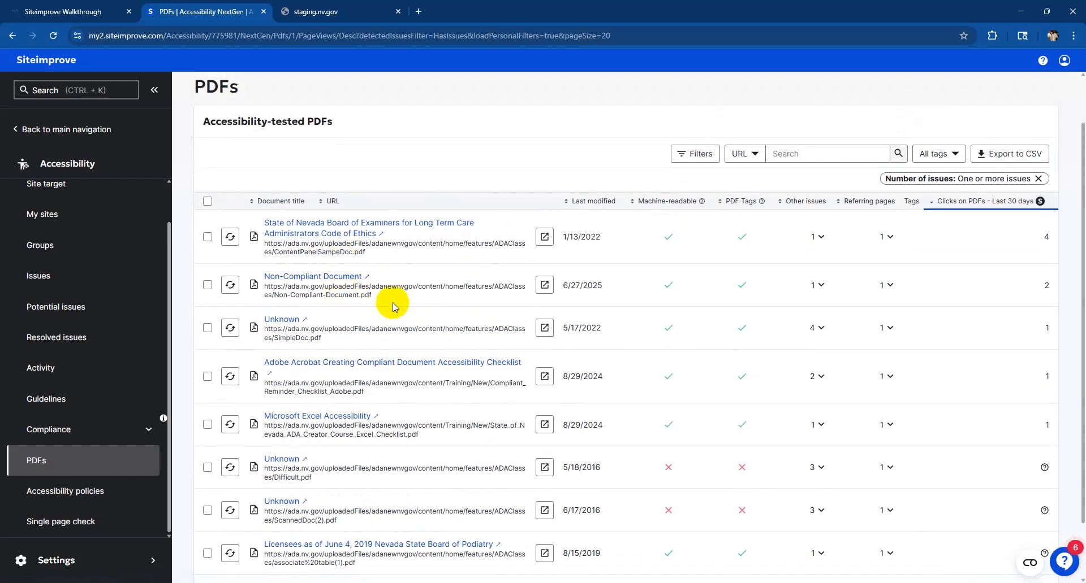
{"action": "triple_click", "coordinate": [292, 289]}
{"action": "key", "text": "ctrl+c"}
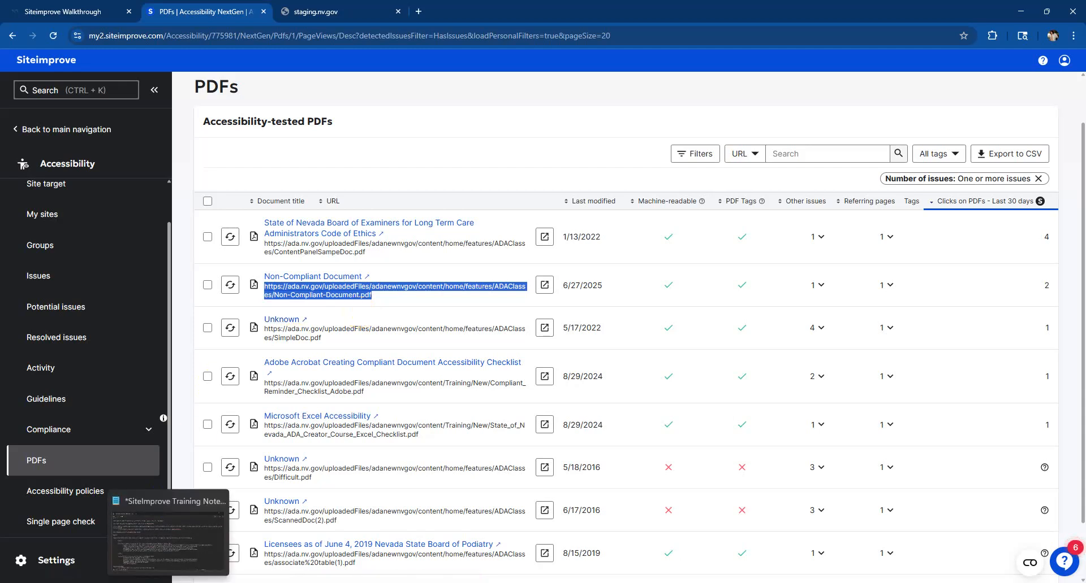
{"action": "right_click", "coordinate": [205, 564]}
{"action": "left_click", "coordinate": [147, 532]}
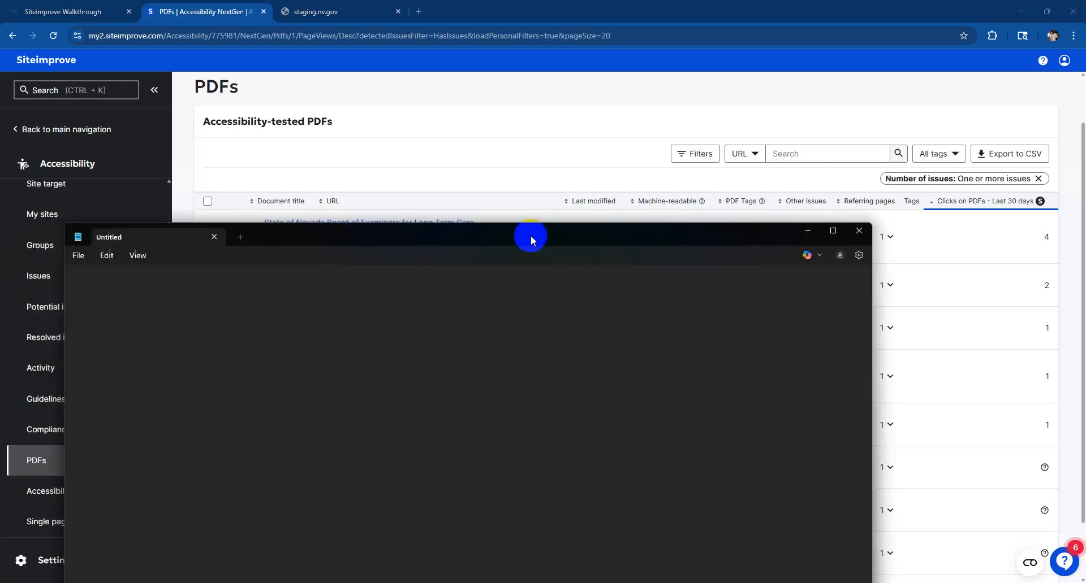
{"action": "left_click_drag", "start_coordinate": [531, 236], "coordinate": [786, 139]}
{"action": "left_click", "coordinate": [316, 289]}
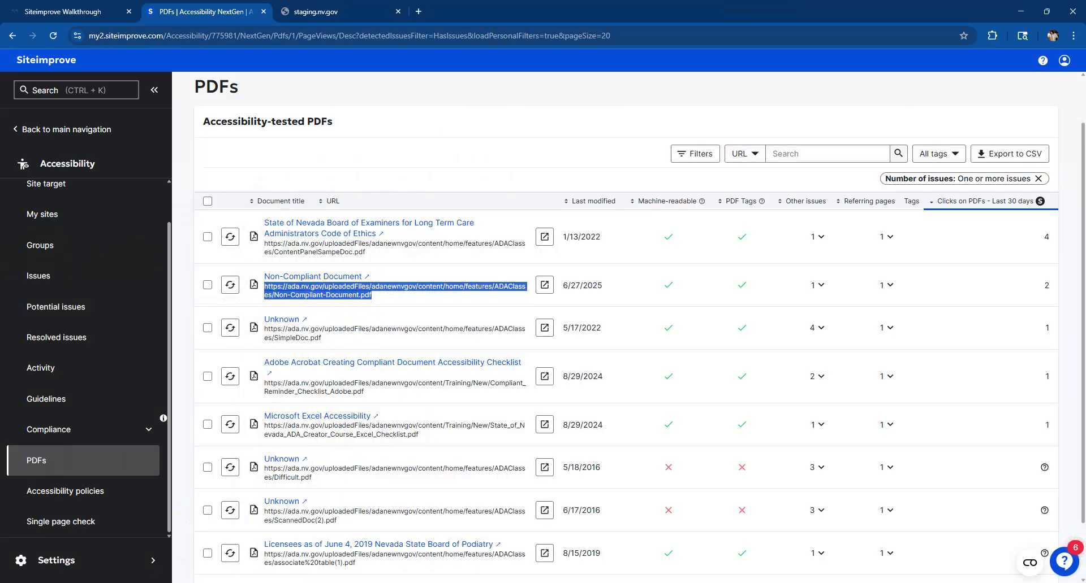
{"action": "left_click", "coordinate": [223, 562]}
{"action": "key", "text": "ctrl+v"}
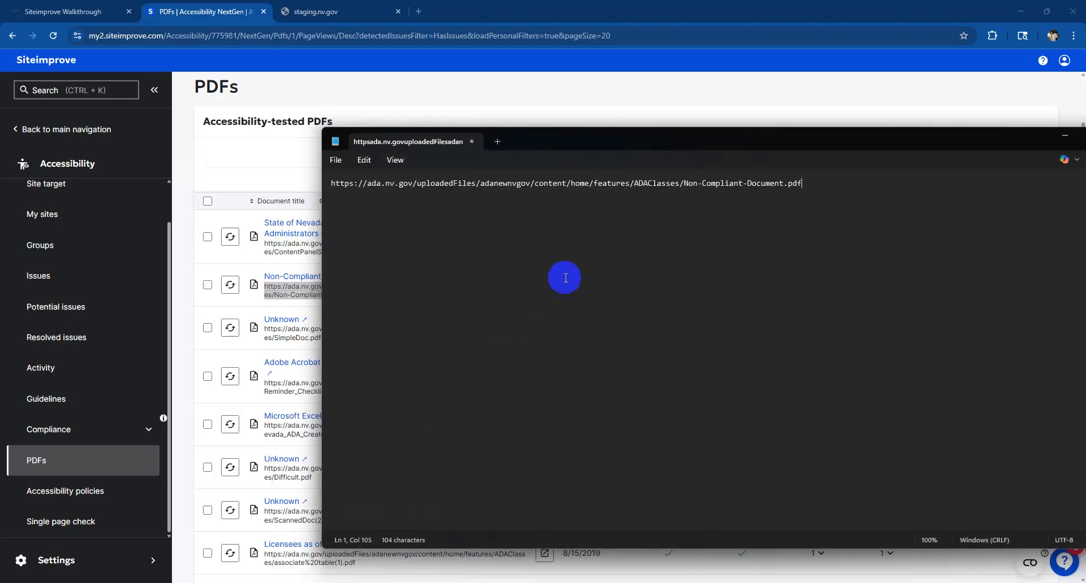
{"action": "left_click_drag", "start_coordinate": [696, 148], "coordinate": [0, 226]}
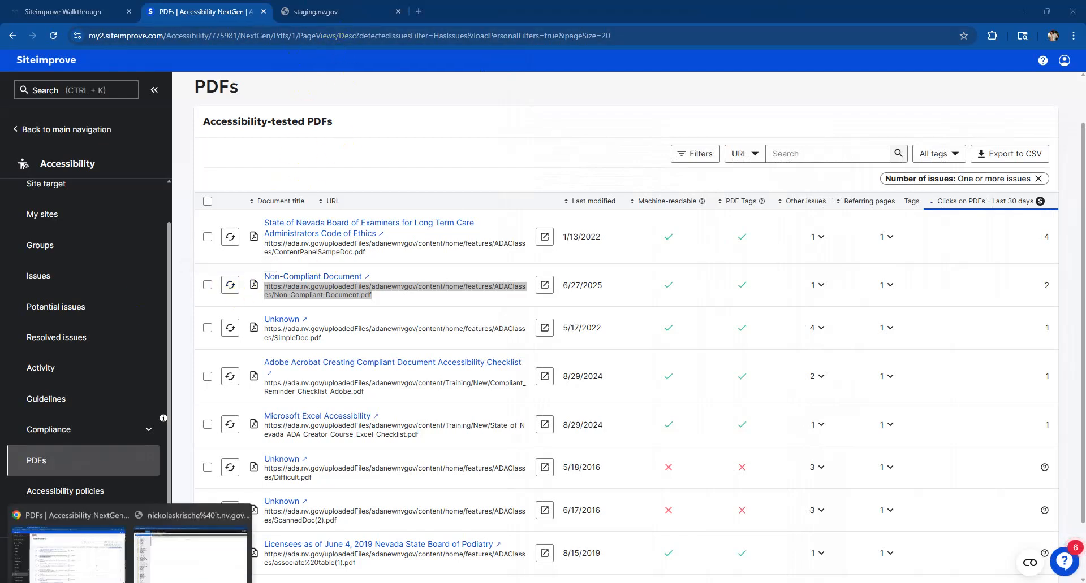
Switch to the Ektron library window and open the folder adanew.nv.gov/content/home/features/ADAClasses.
{"action": "left_click", "coordinate": [162, 546]}
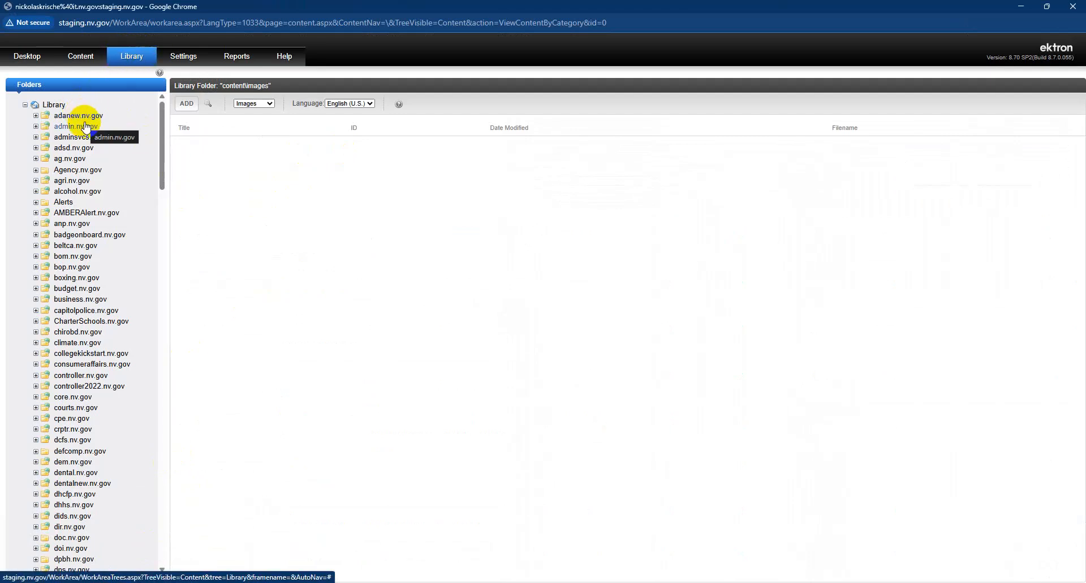
{"action": "left_click", "coordinate": [84, 116]}
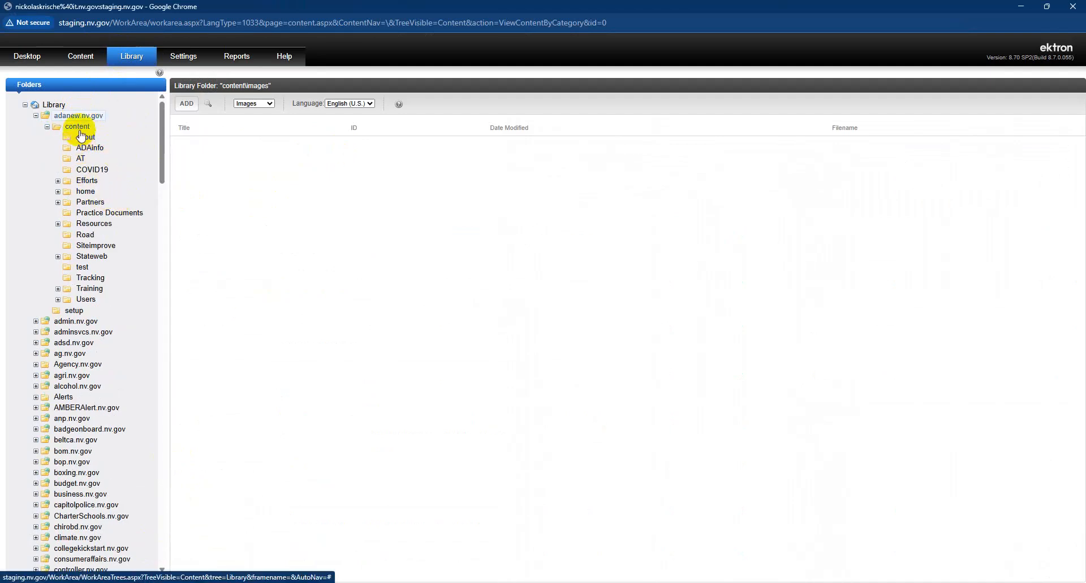
{"action": "left_click", "coordinate": [87, 194]}
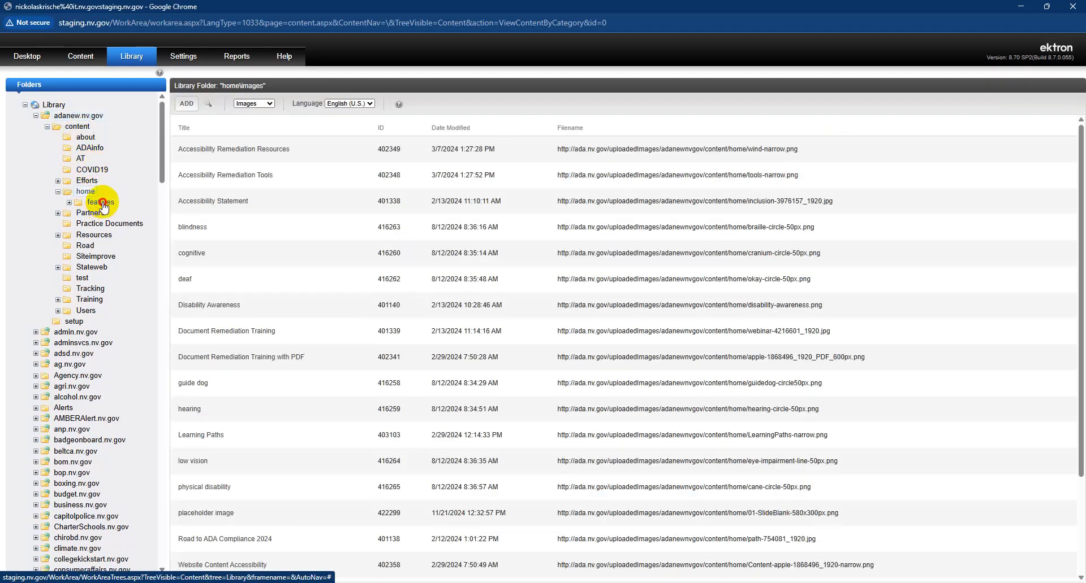
{"action": "left_click", "coordinate": [102, 202]}
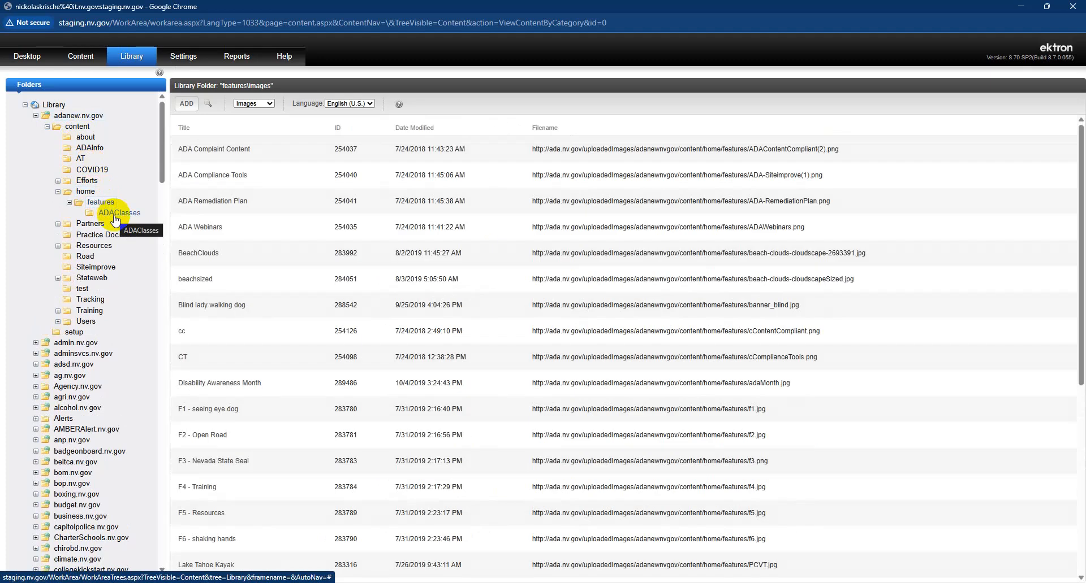
{"action": "left_click", "coordinate": [116, 215]}
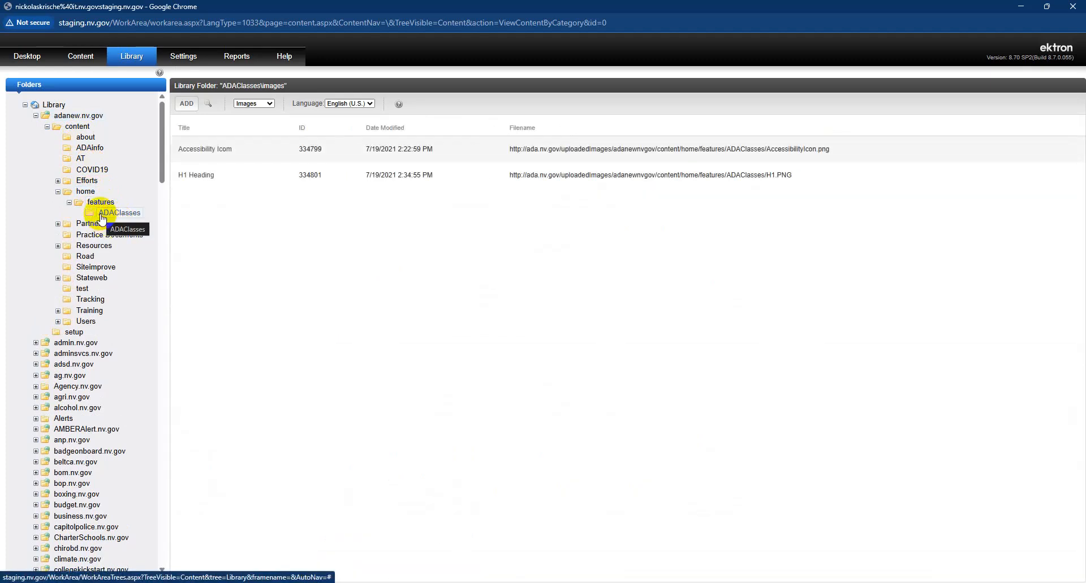
{"action": "left_click", "coordinate": [99, 204]}
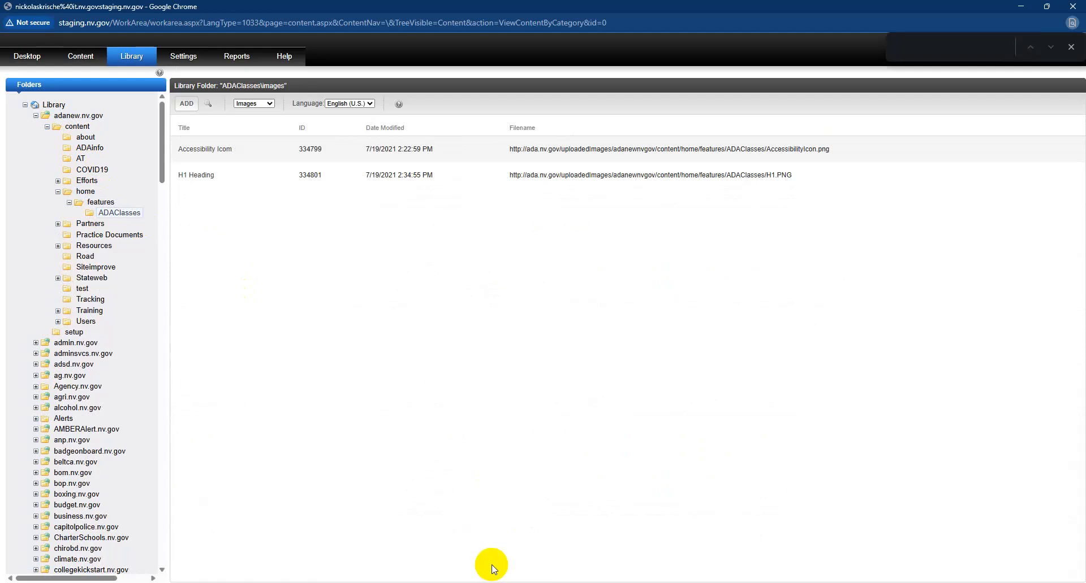
Set the ADAClasses library folder to show Files instead of Images.
{"action": "left_click", "coordinate": [271, 104]}
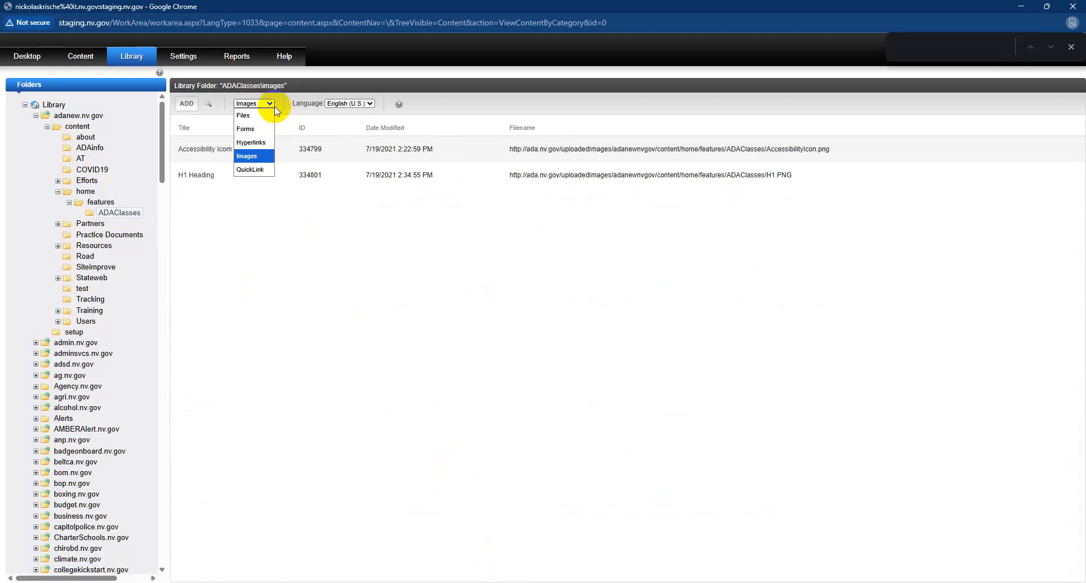
{"action": "left_click", "coordinate": [253, 115]}
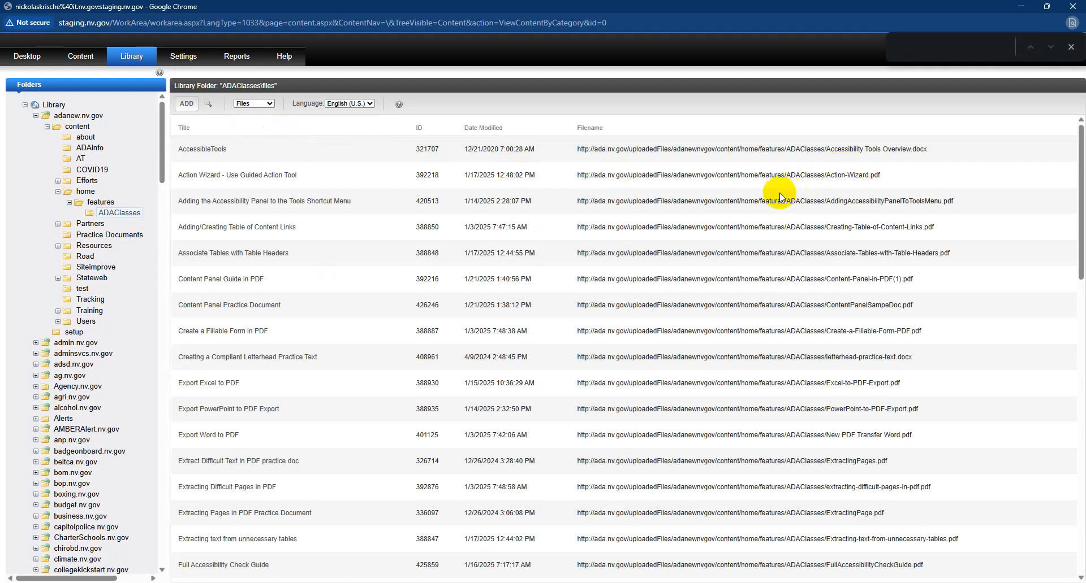
{"action": "left_click", "coordinate": [260, 104]}
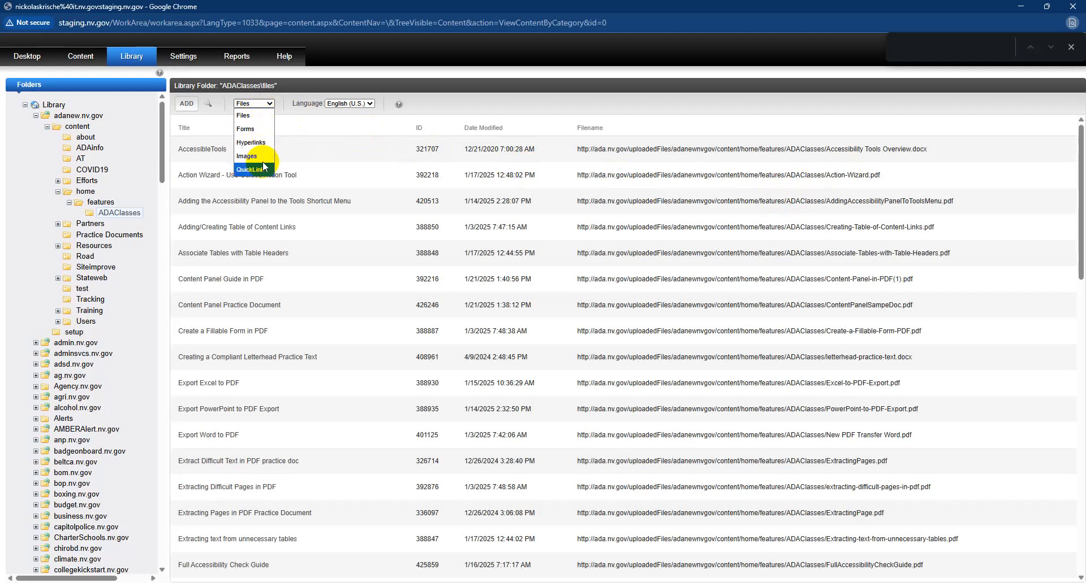
{"action": "left_click", "coordinate": [259, 115]}
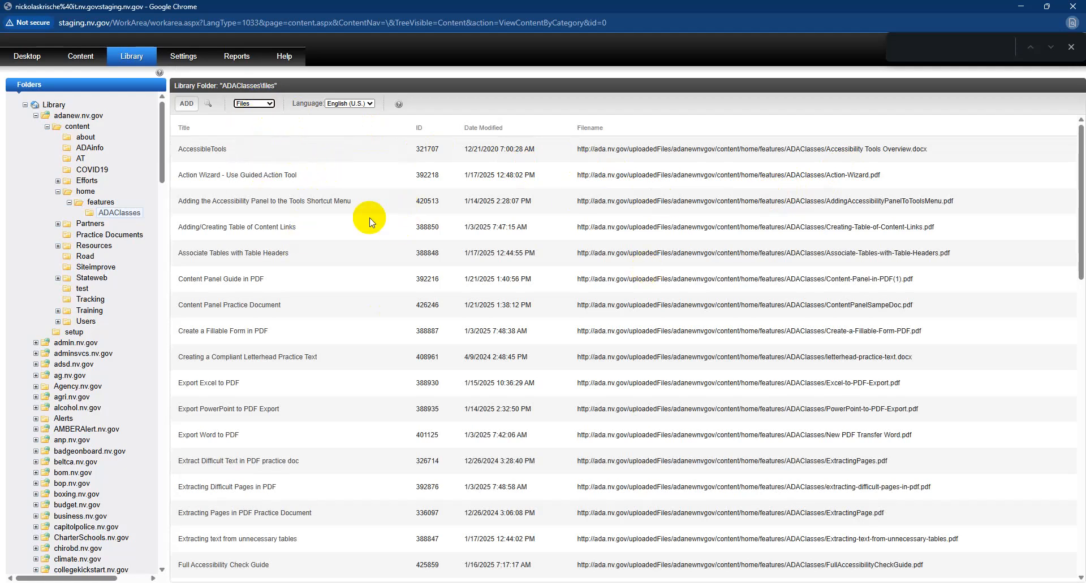
{"action": "left_click", "coordinate": [470, 238]}
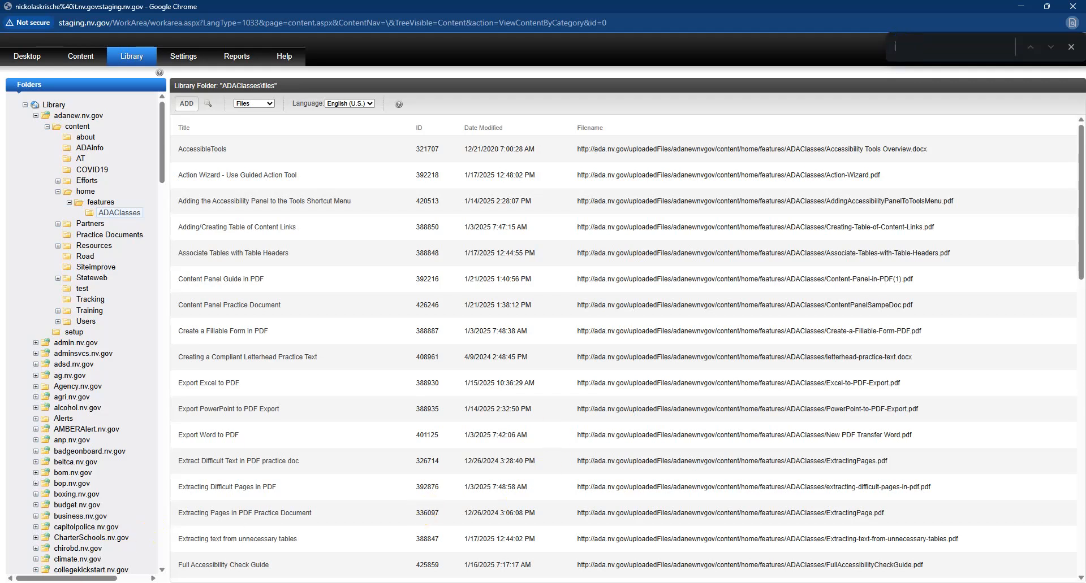
Check the Non-Compliant-Document file name in Siteimprove and search the Ektron file list page for "Non-".
{"action": "left_click", "coordinate": [66, 543]}
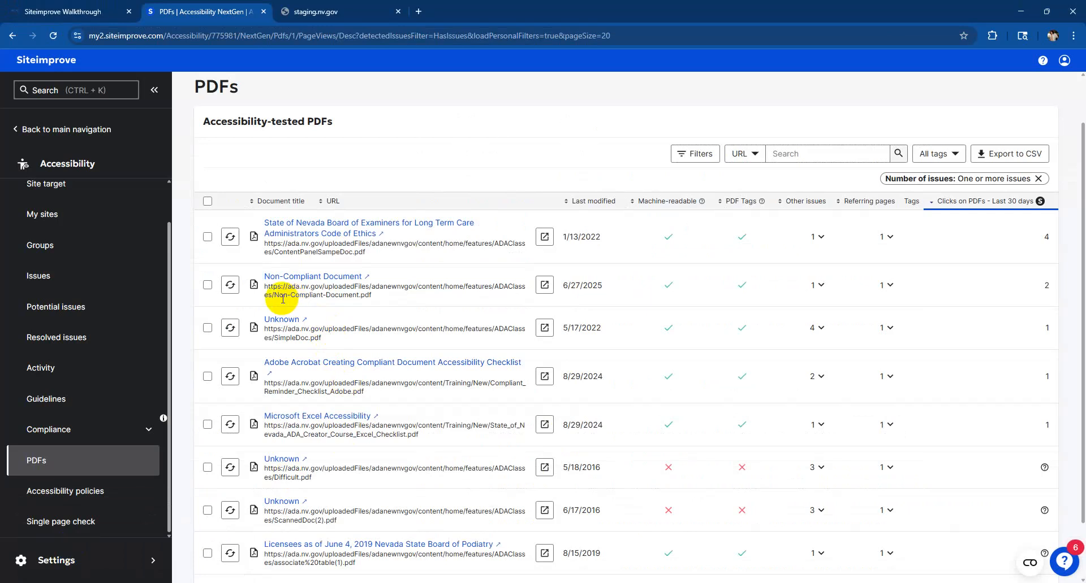
{"action": "left_click_drag", "start_coordinate": [275, 296], "coordinate": [359, 296]}
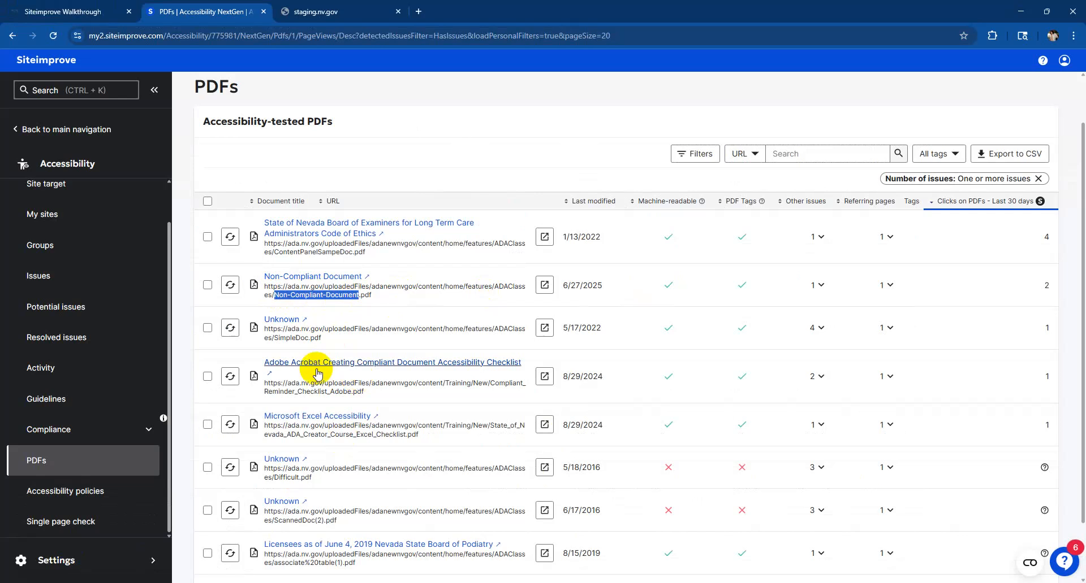
{"action": "mouse_move", "coordinate": [130, 582]}
{"action": "left_click", "coordinate": [190, 540]}
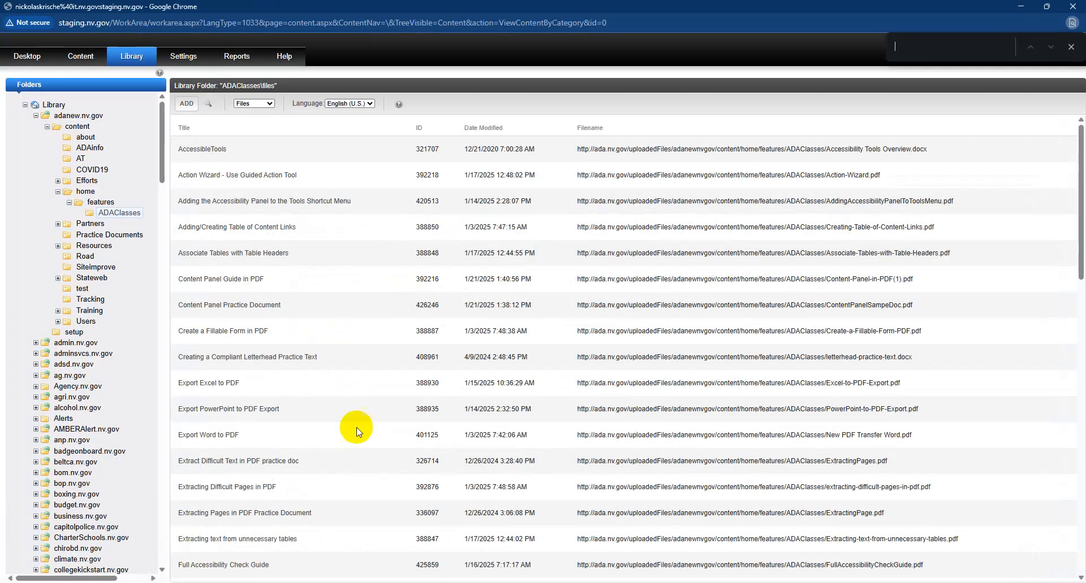
{"action": "left_click", "coordinate": [929, 52]}
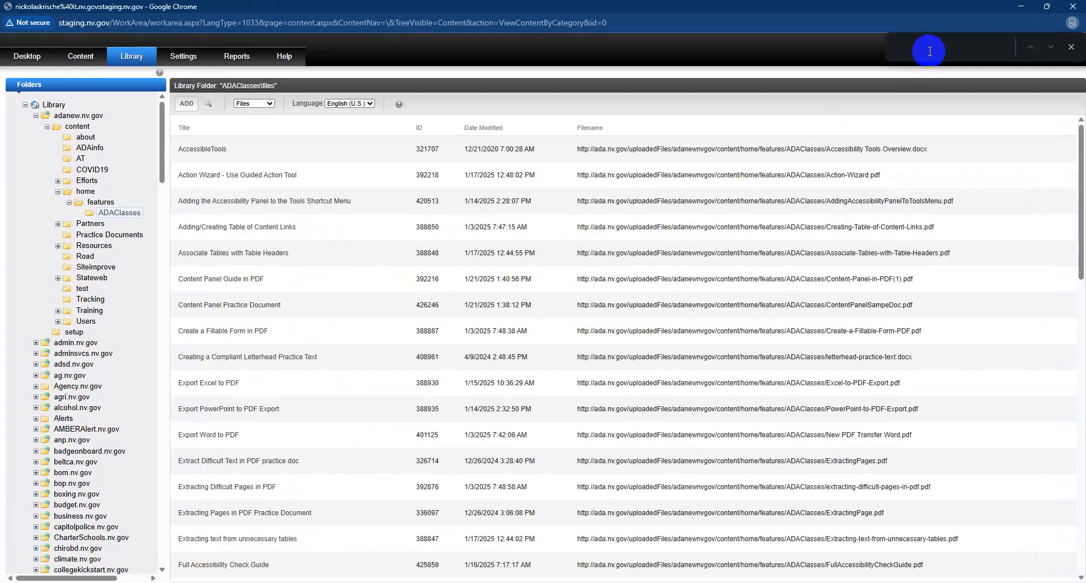
{"action": "type", "text": "Non-"}
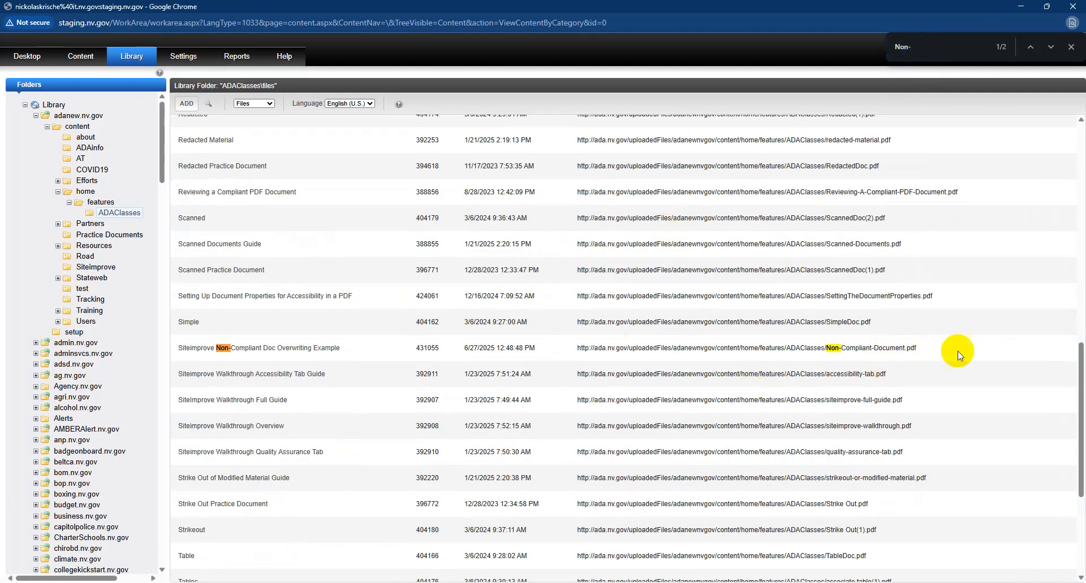
Check the Non-Compliant-Document.pdf URL, then open the Siteimprove Non-Compliant Doc Overwriting Example library item for overwriting.
{"action": "left_click_drag", "start_coordinate": [826, 349], "coordinate": [905, 352]}
{"action": "left_click", "coordinate": [759, 363]}
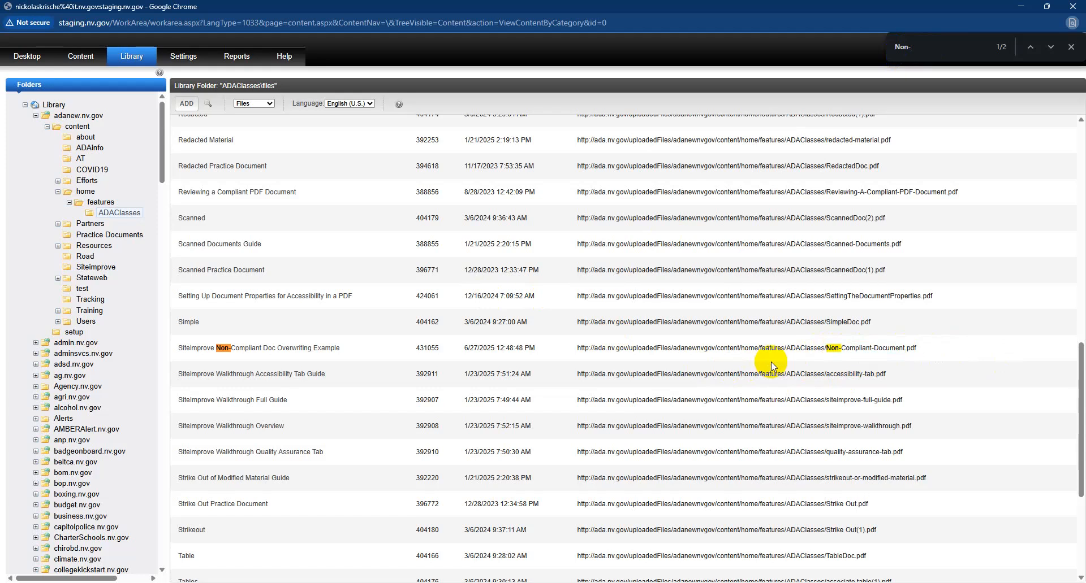
{"action": "left_click_drag", "start_coordinate": [576, 348], "coordinate": [712, 354]}
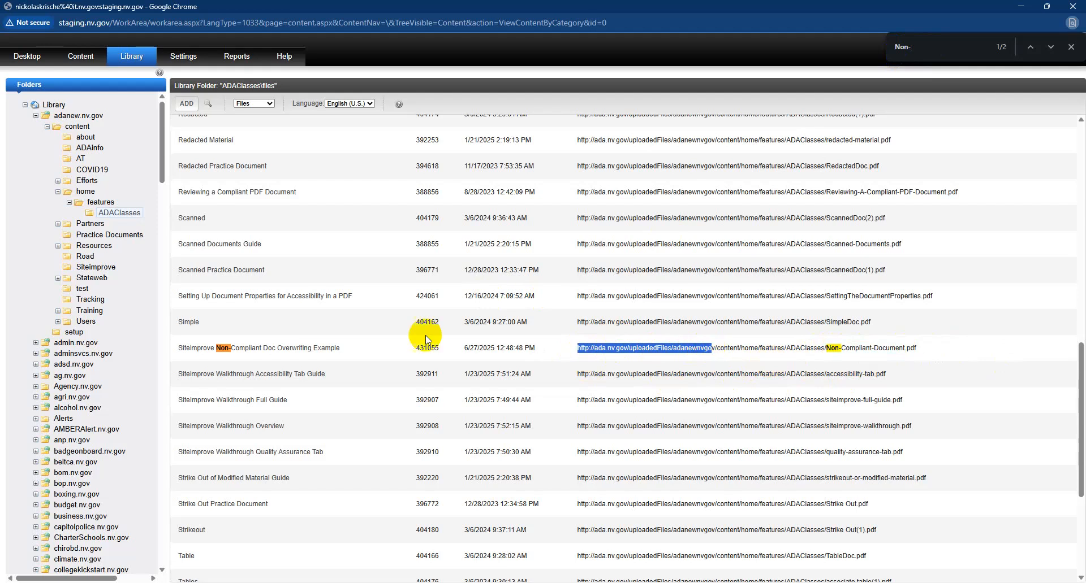
{"action": "left_click", "coordinate": [583, 362]}
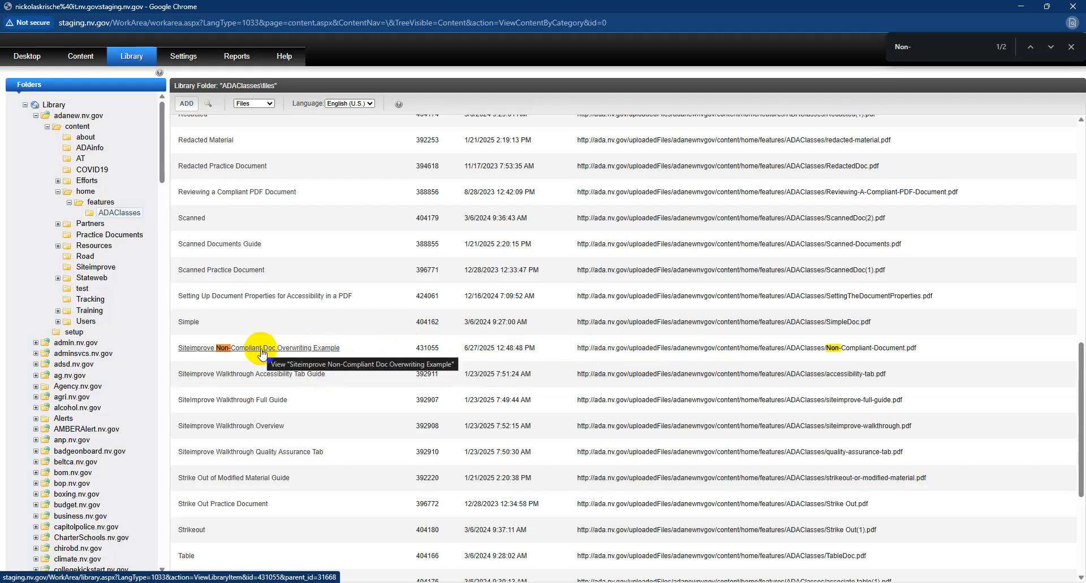
{"action": "left_click", "coordinate": [262, 352]}
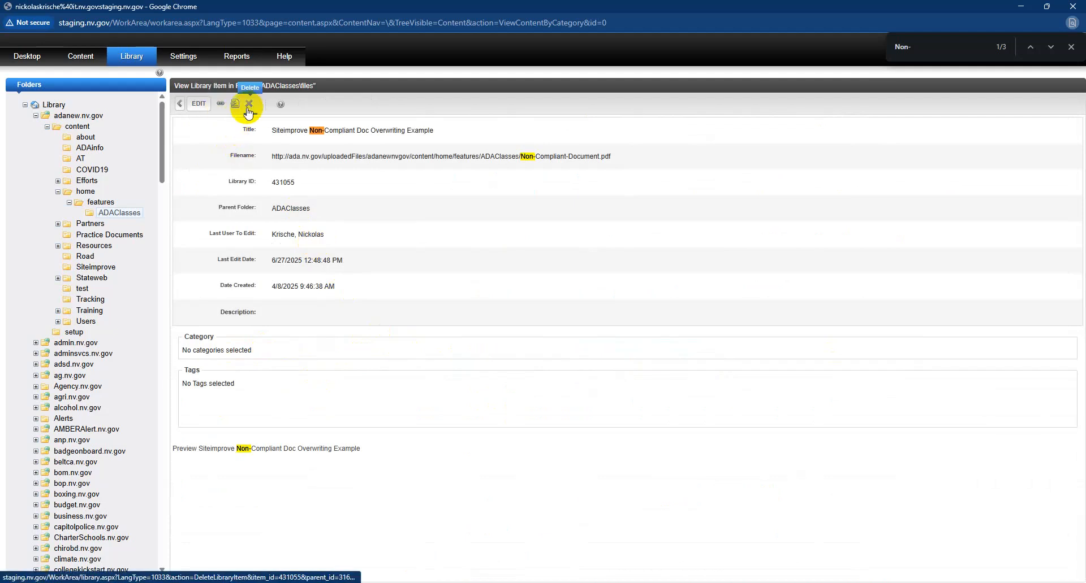
{"action": "left_click", "coordinate": [234, 105]}
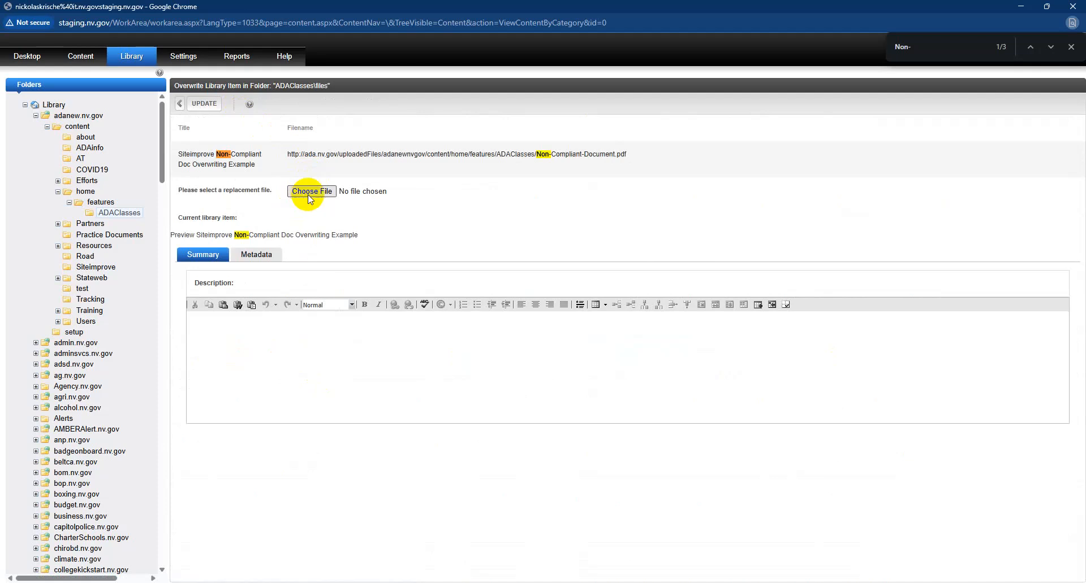
Choose Compliant-Document.pdf from the SiteImprove Class folder under Desktop > ADA Class Docs > Class Documents as the replacement and confirm overwriting the library file.
{"action": "left_click", "coordinate": [317, 192]}
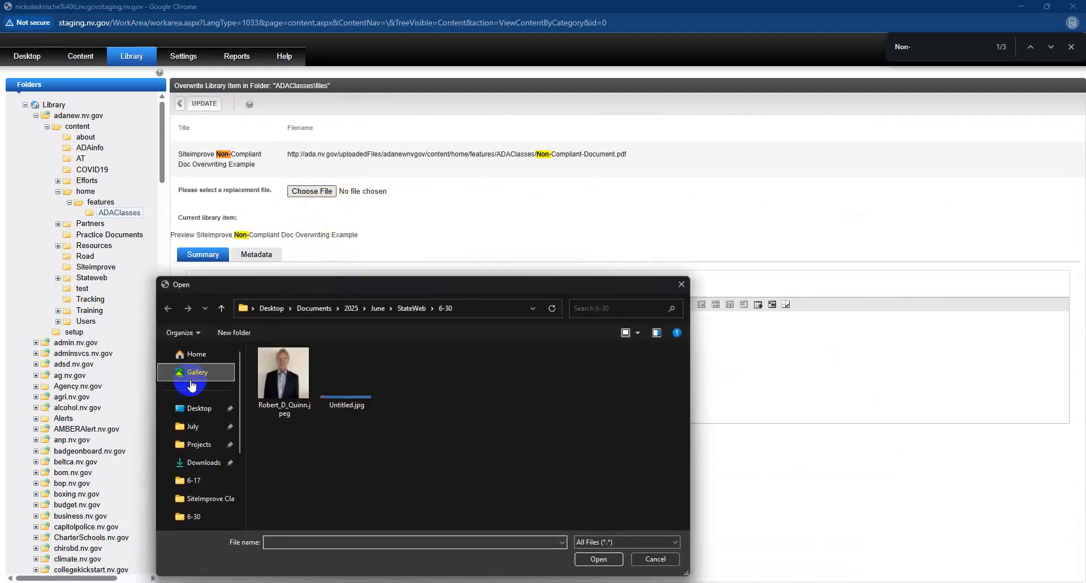
{"action": "left_click", "coordinate": [202, 408]}
{"action": "left_click", "coordinate": [195, 427]}
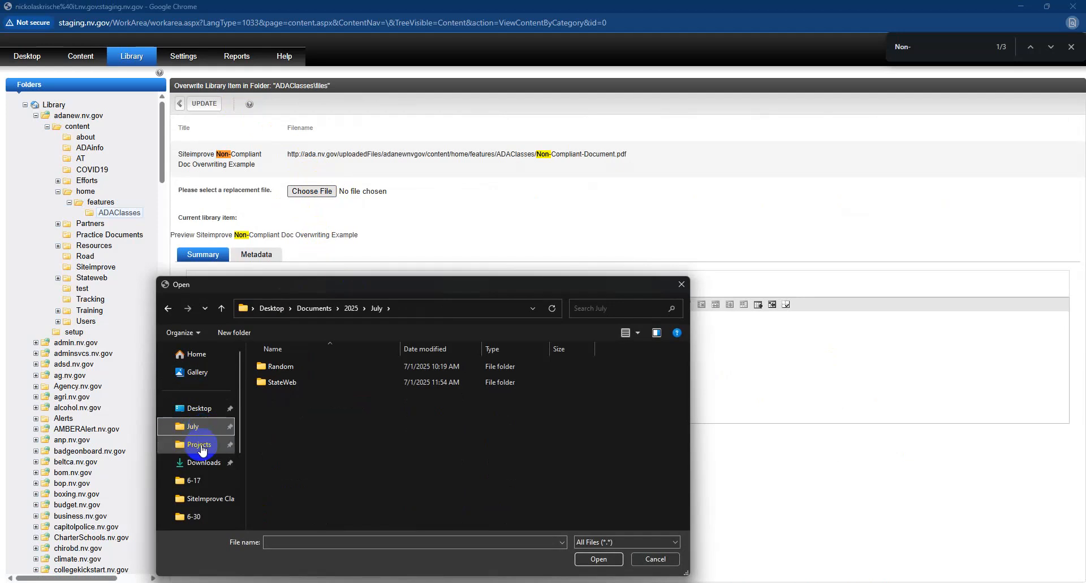
{"action": "left_click_drag", "start_coordinate": [317, 284], "coordinate": [373, 190]}
{"action": "left_click", "coordinate": [255, 315]}
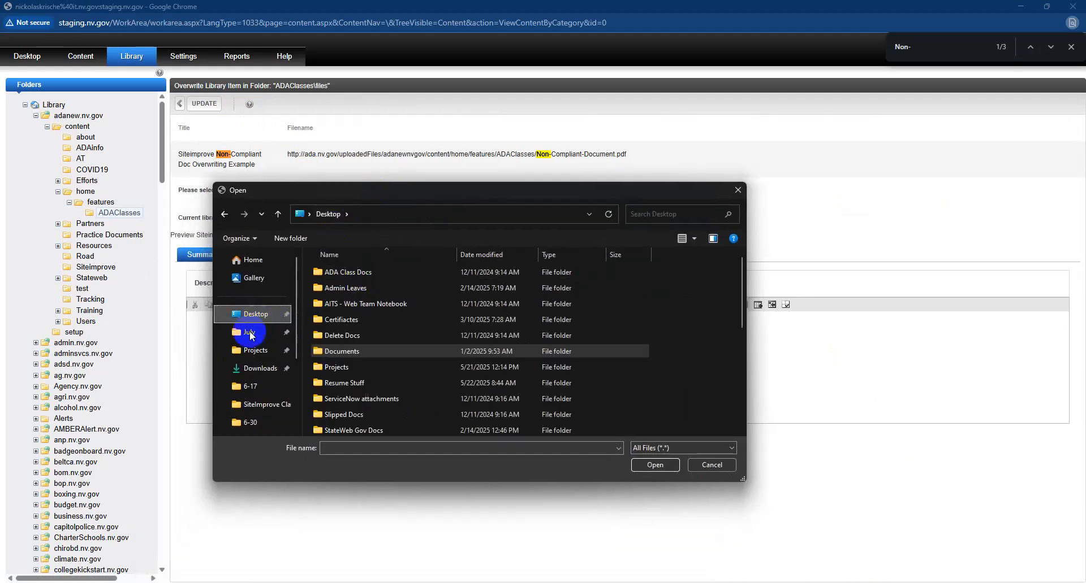
{"action": "double_click", "coordinate": [347, 272]}
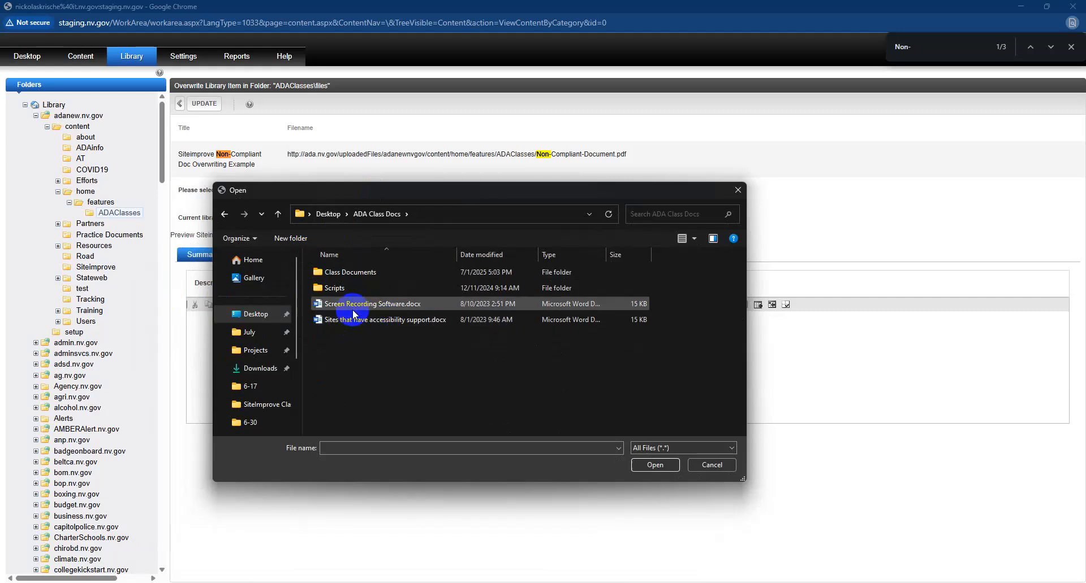
{"action": "double_click", "coordinate": [362, 272]}
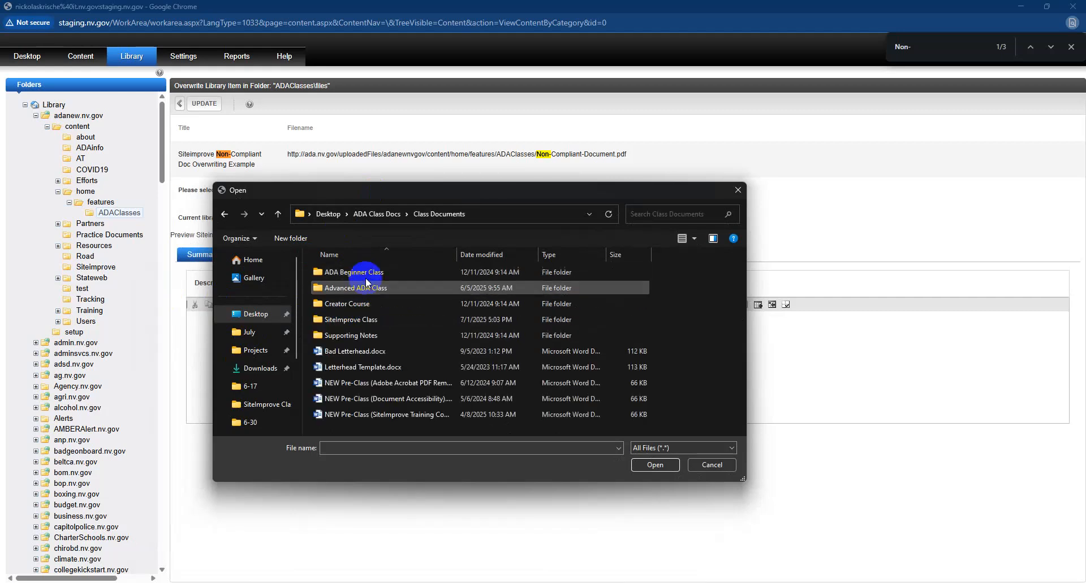
{"action": "double_click", "coordinate": [376, 319]}
{"action": "double_click", "coordinate": [404, 272]}
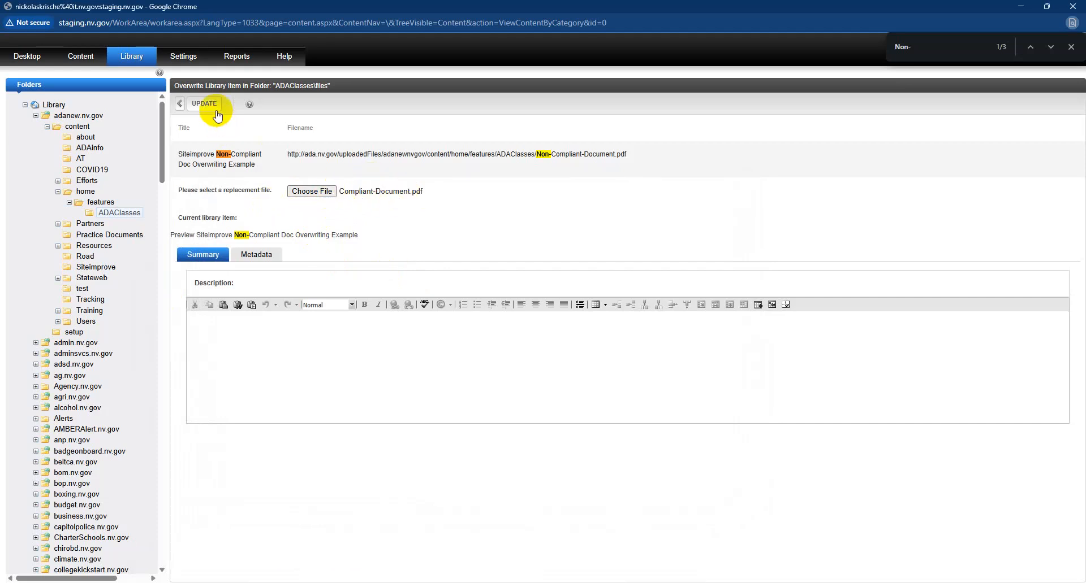
{"action": "left_click", "coordinate": [207, 105]}
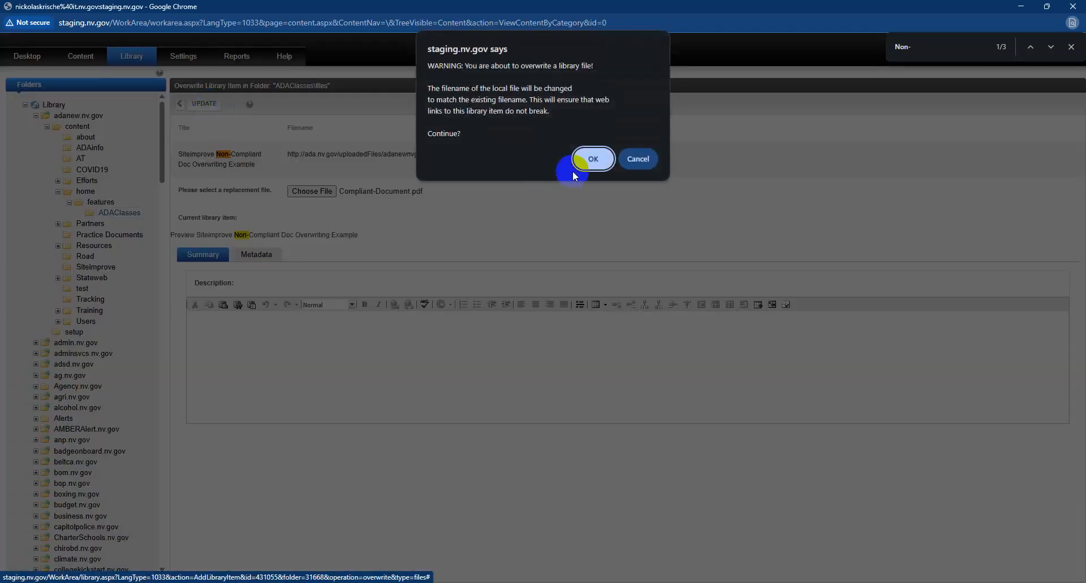
{"action": "left_click", "coordinate": [592, 161]}
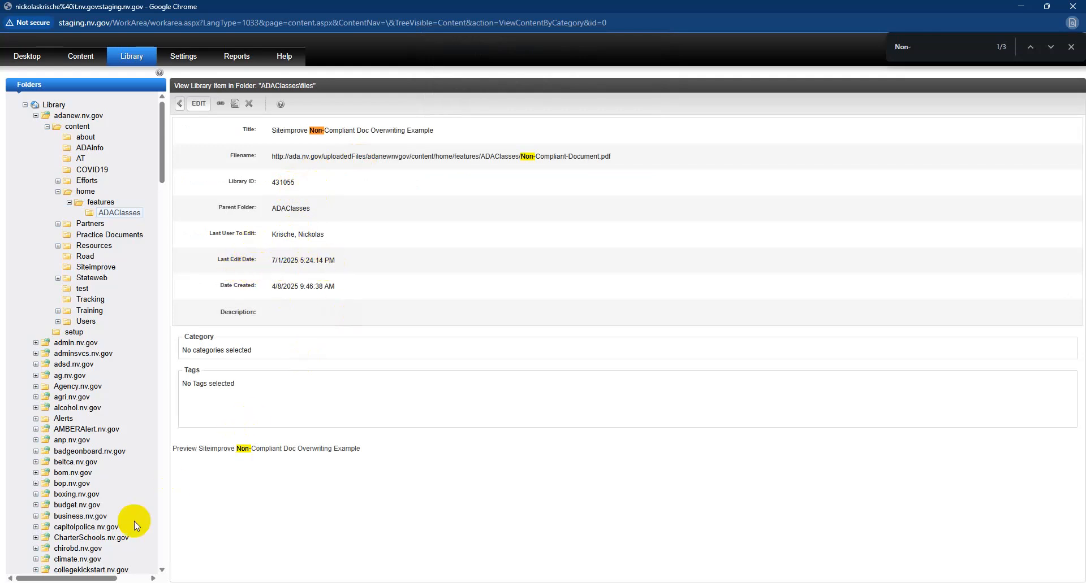
Switch to the Siteimprove PDFs window and select all listed PDFs for a page check.
{"action": "mouse_move", "coordinate": [92, 572]}
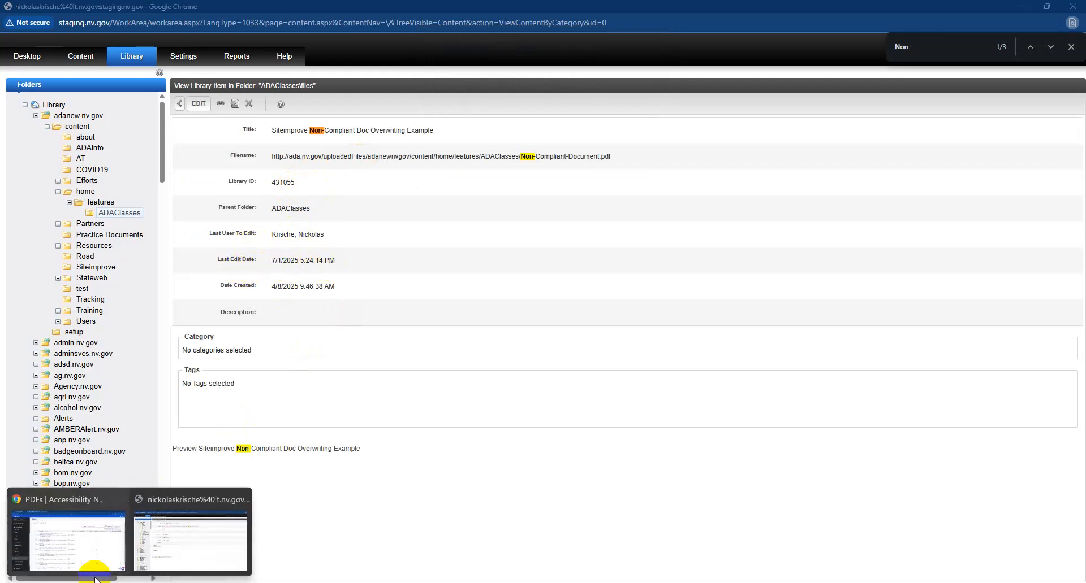
{"action": "left_click", "coordinate": [85, 542]}
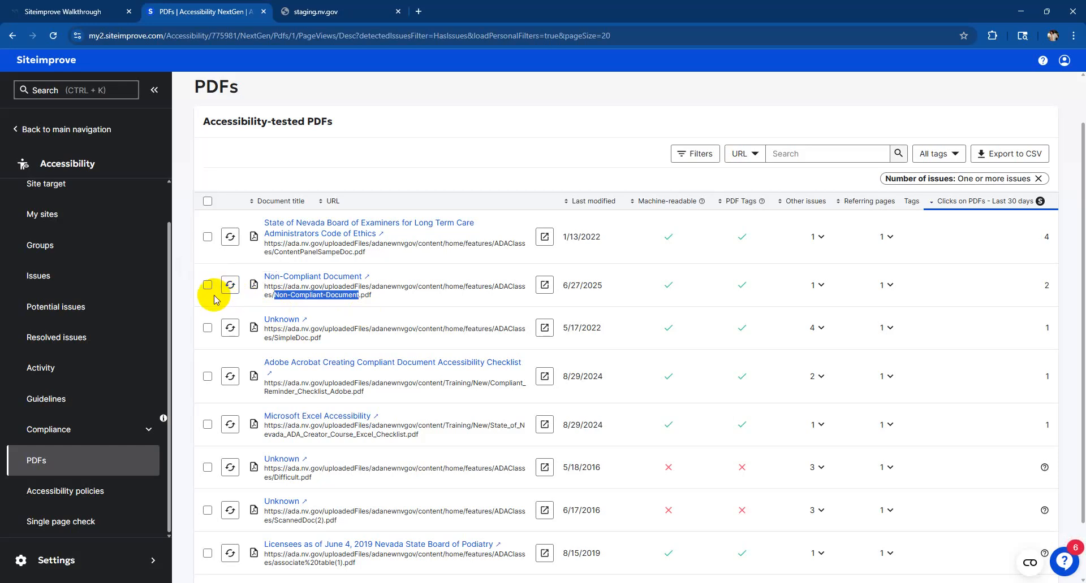
{"action": "left_click", "coordinate": [208, 202]}
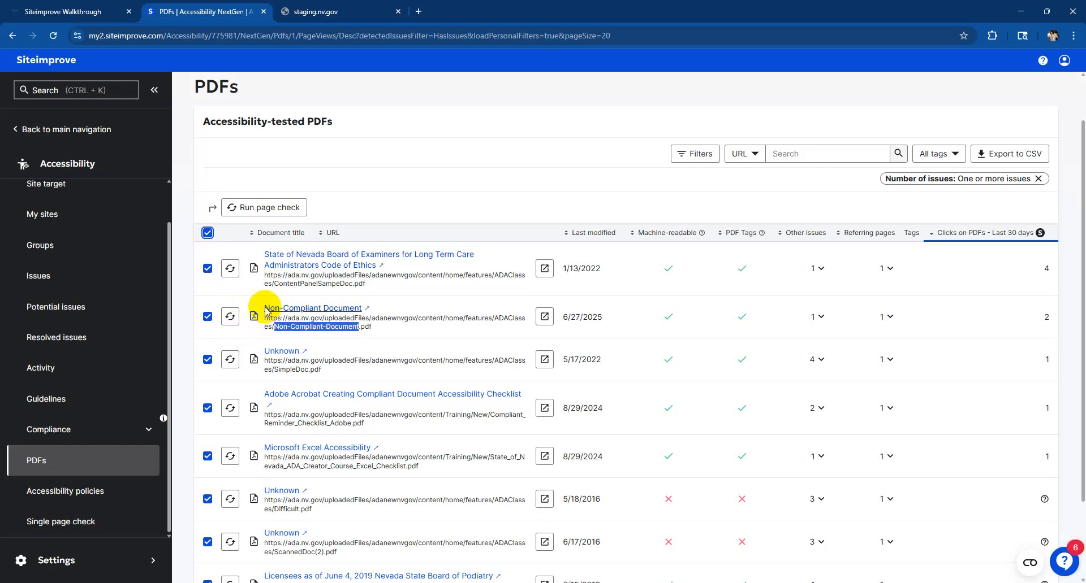
Return to the Siteimprove Walkthrough page on the Digital Accessibility website.
{"action": "left_click", "coordinate": [65, 11]}
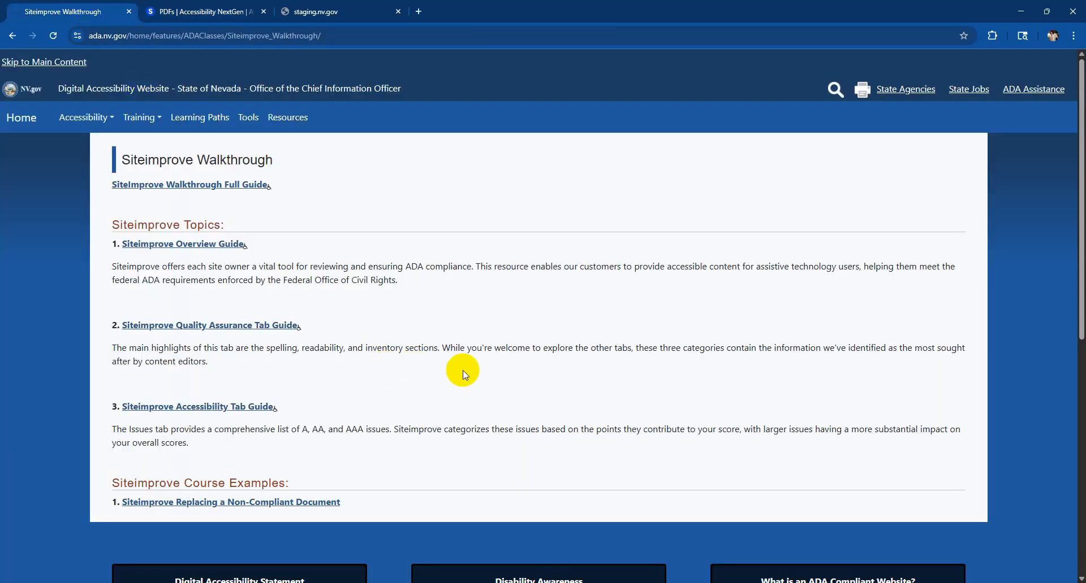
{"action": "left_click", "coordinate": [93, 582]}
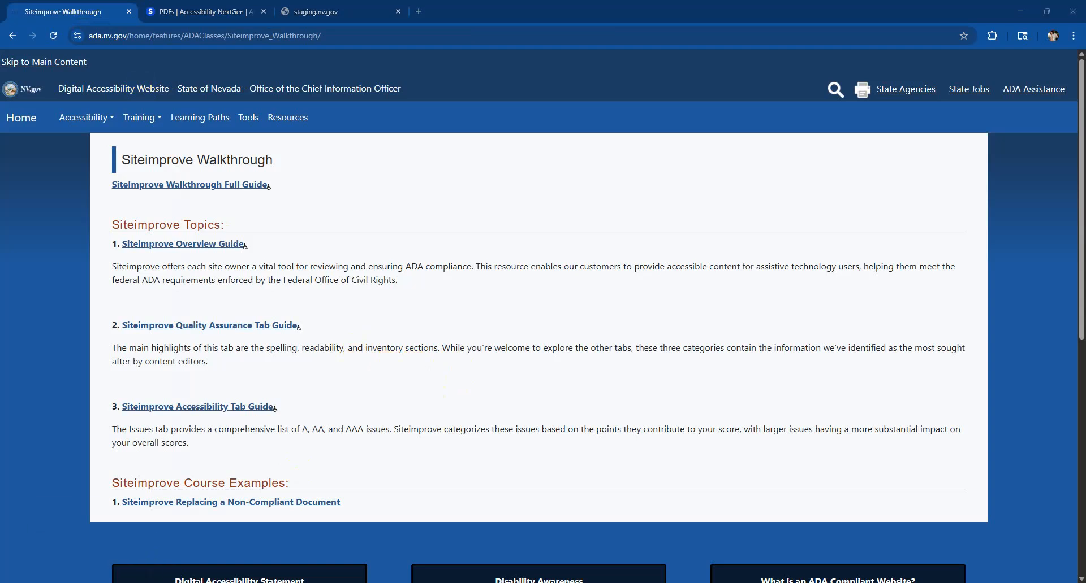